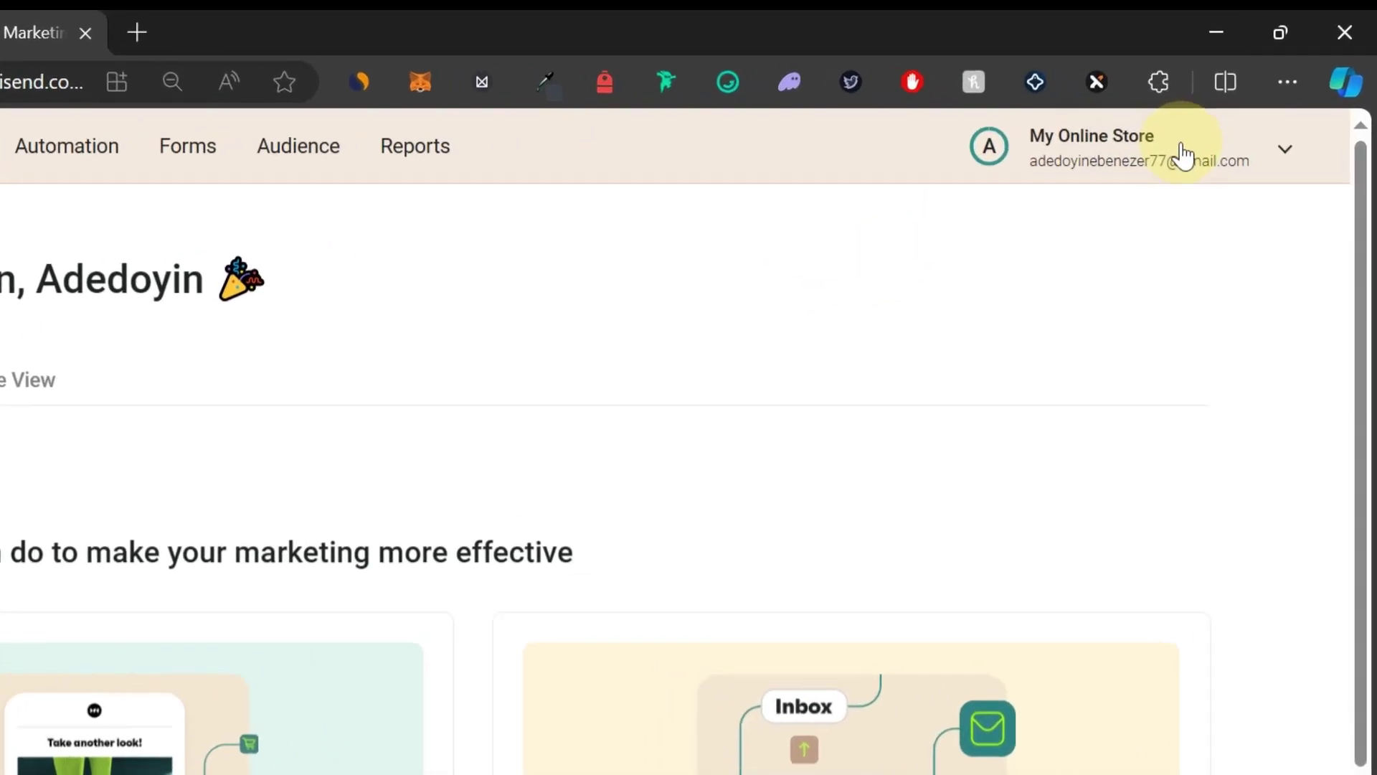
Go through the account menu's Store settings to Sender domains and start adding a sender domain.
click(1143, 173)
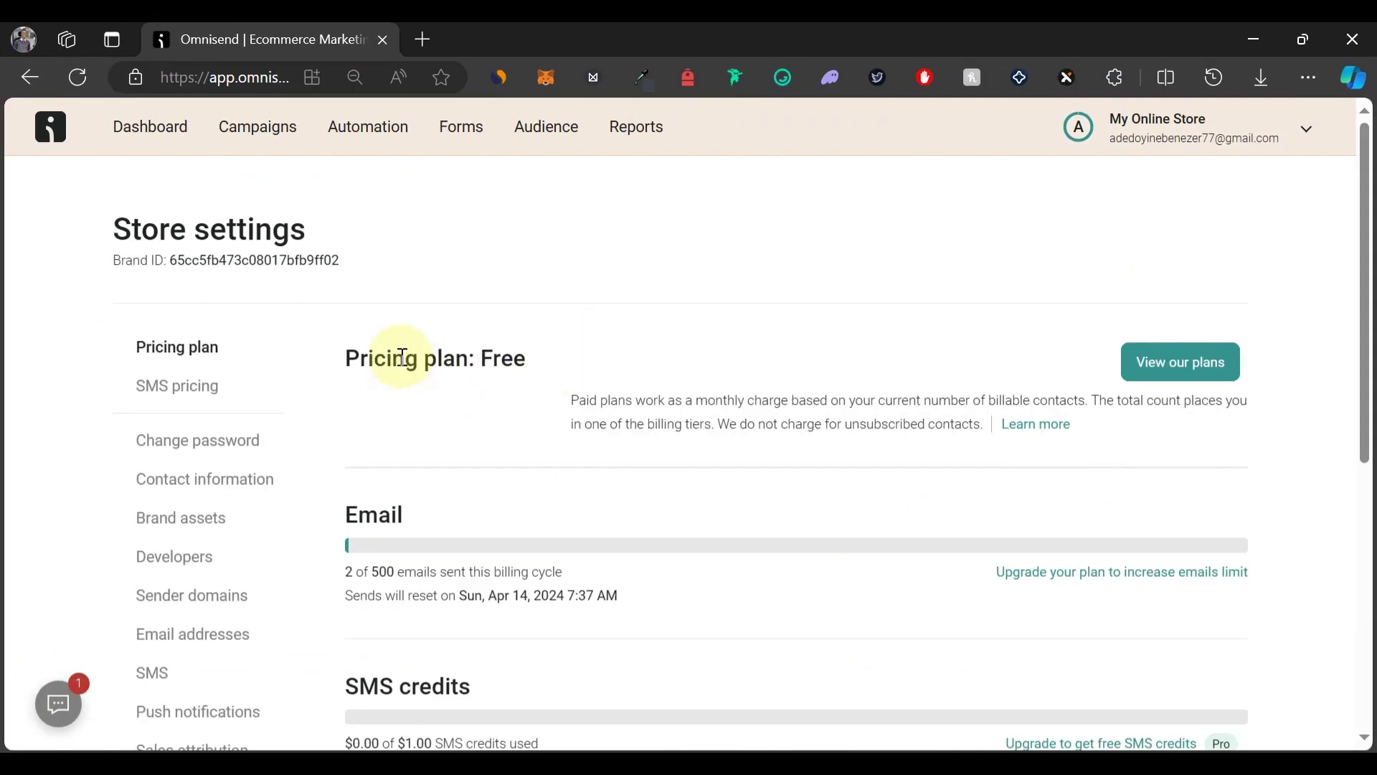
scroll(395, 359, down, 3)
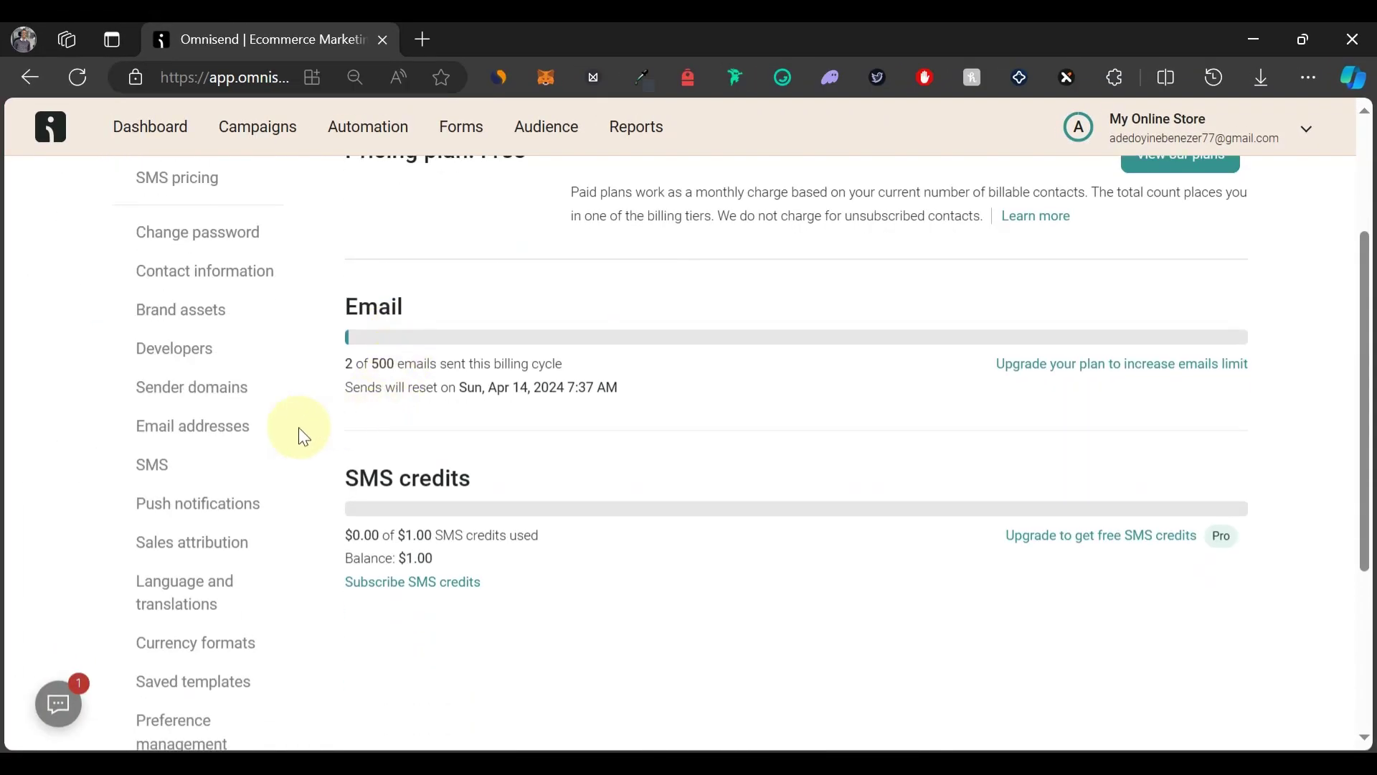
click(225, 398)
scroll(825, 467, down, 3)
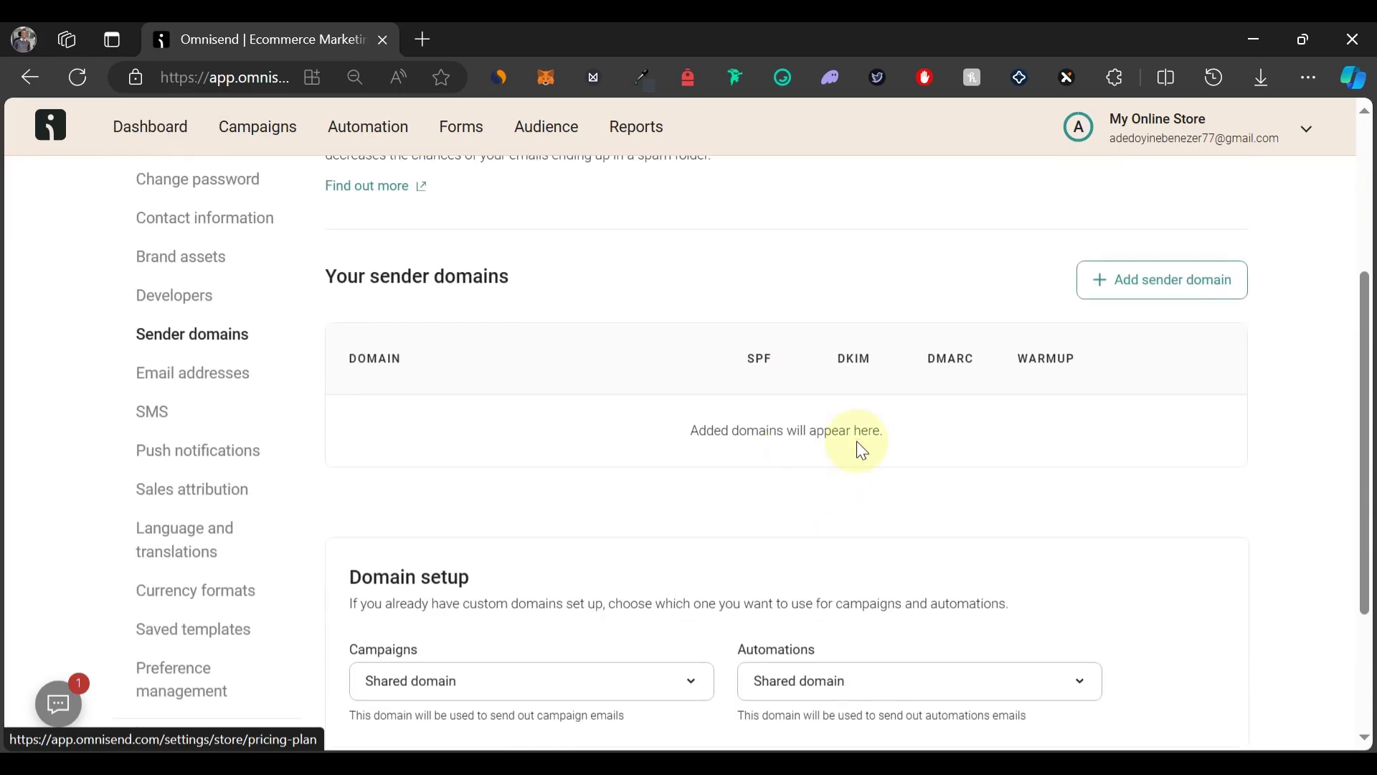
click(1142, 294)
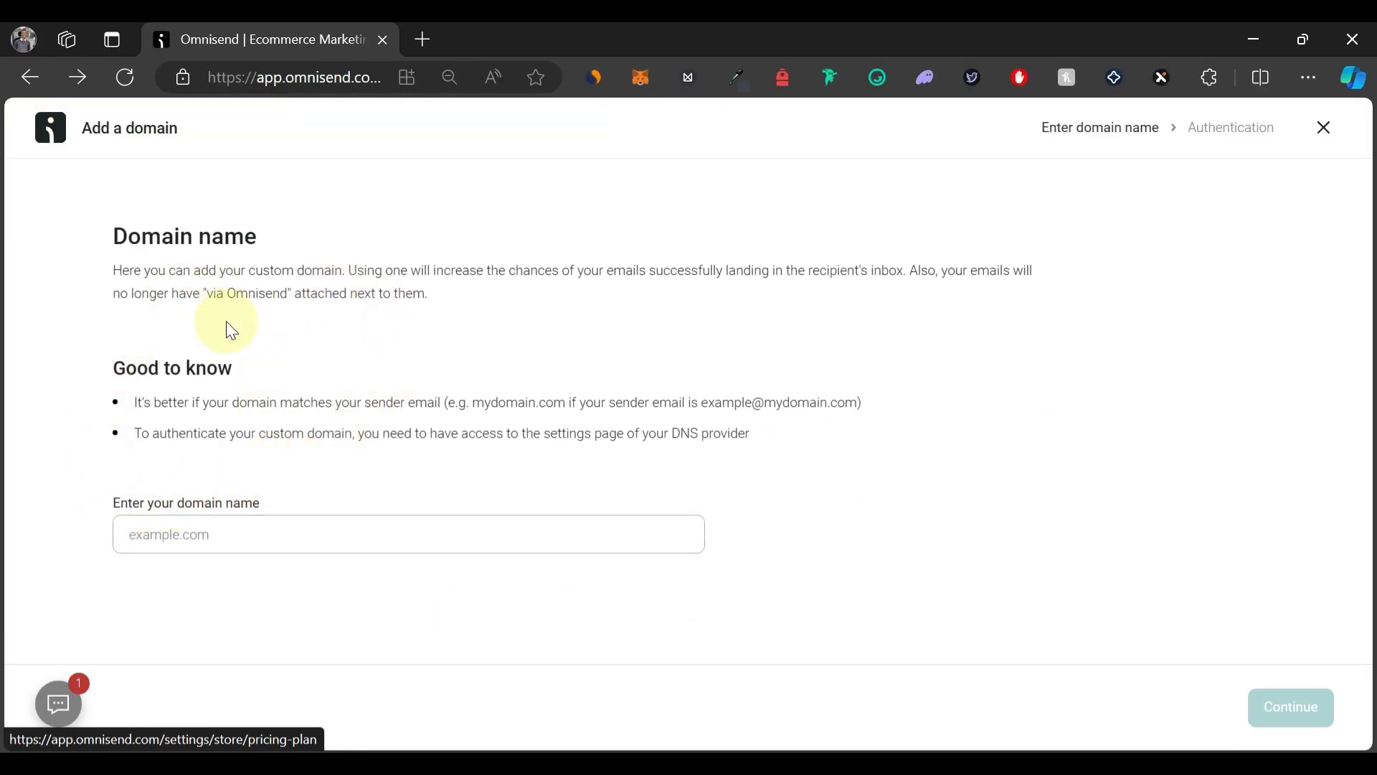
Submit store.thewpbro.com as the sender domain and review its SPF, DKIM and DMARC records.
click(185, 546)
click(176, 533)
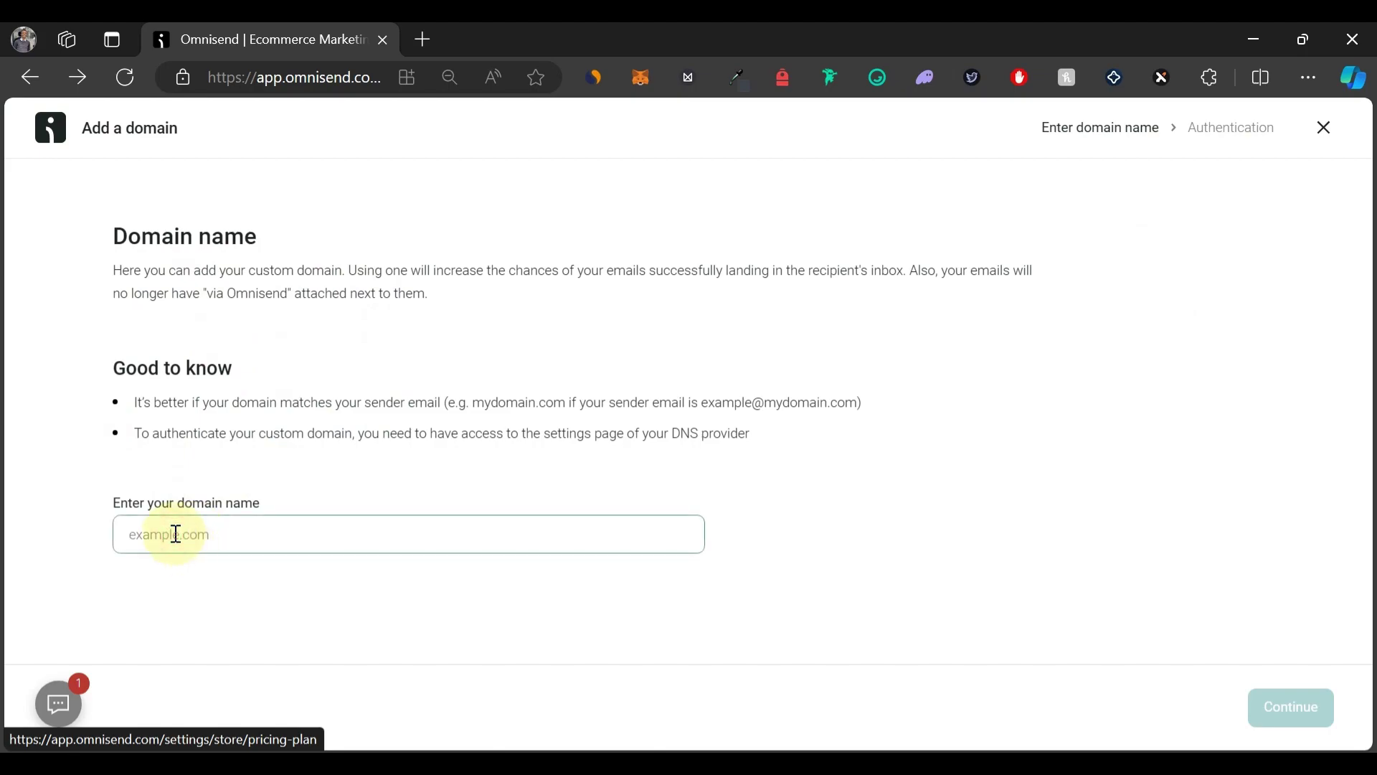
text(store.thewp)
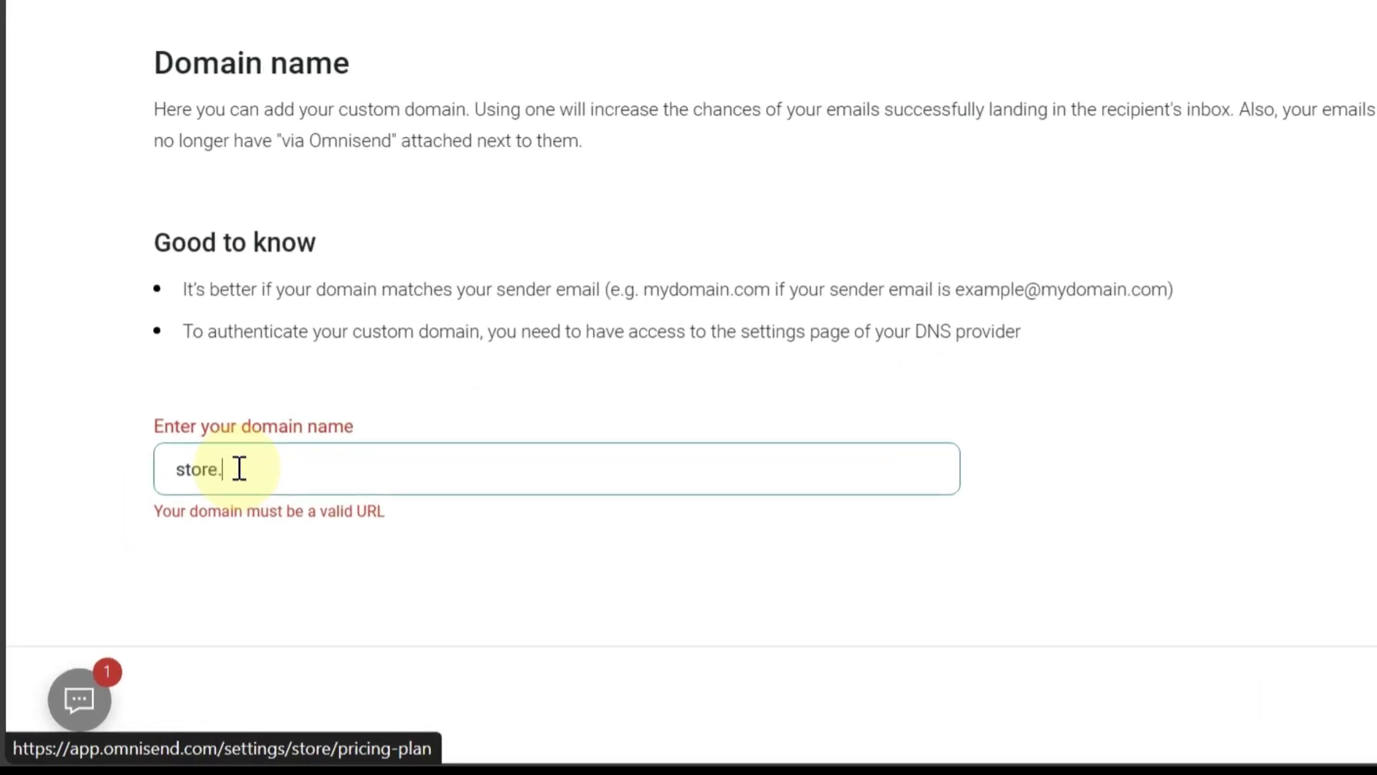
text(bro.com)
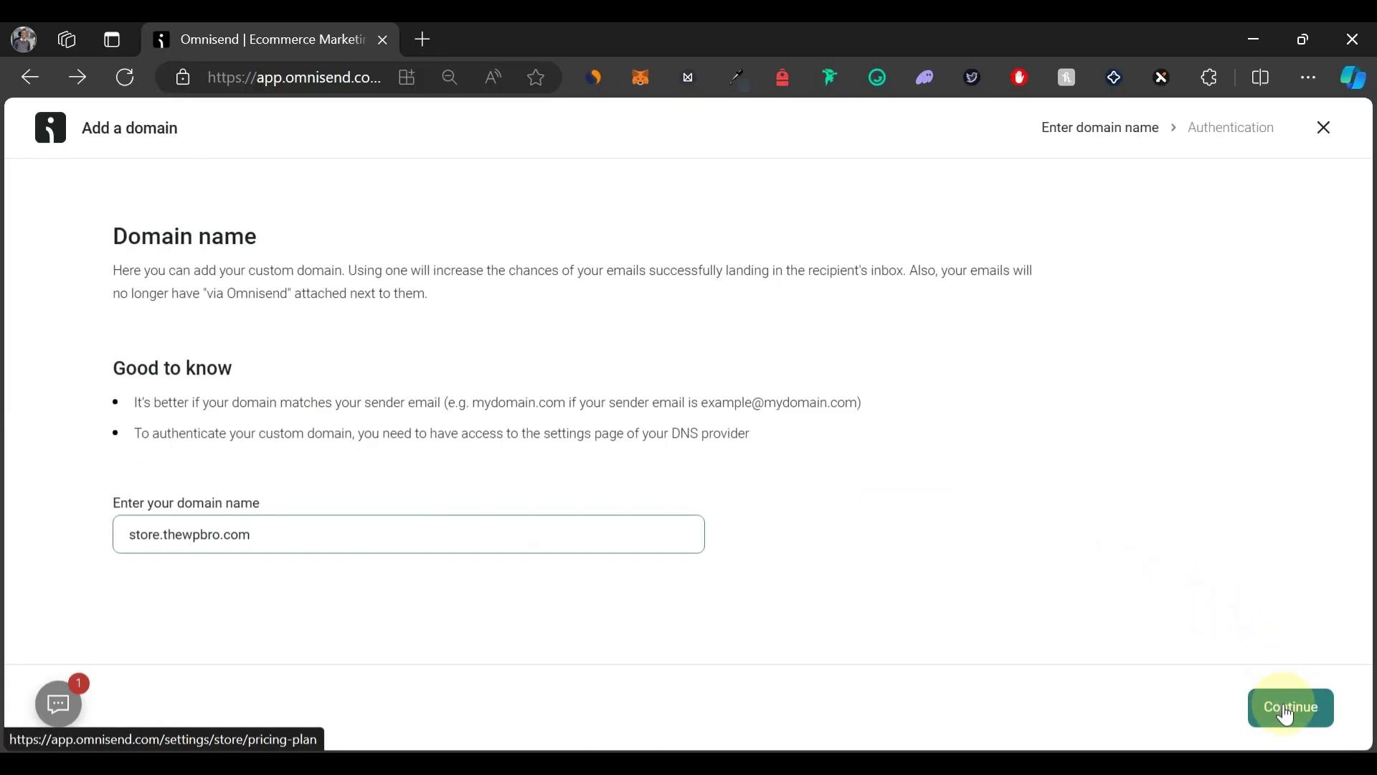
click(1286, 710)
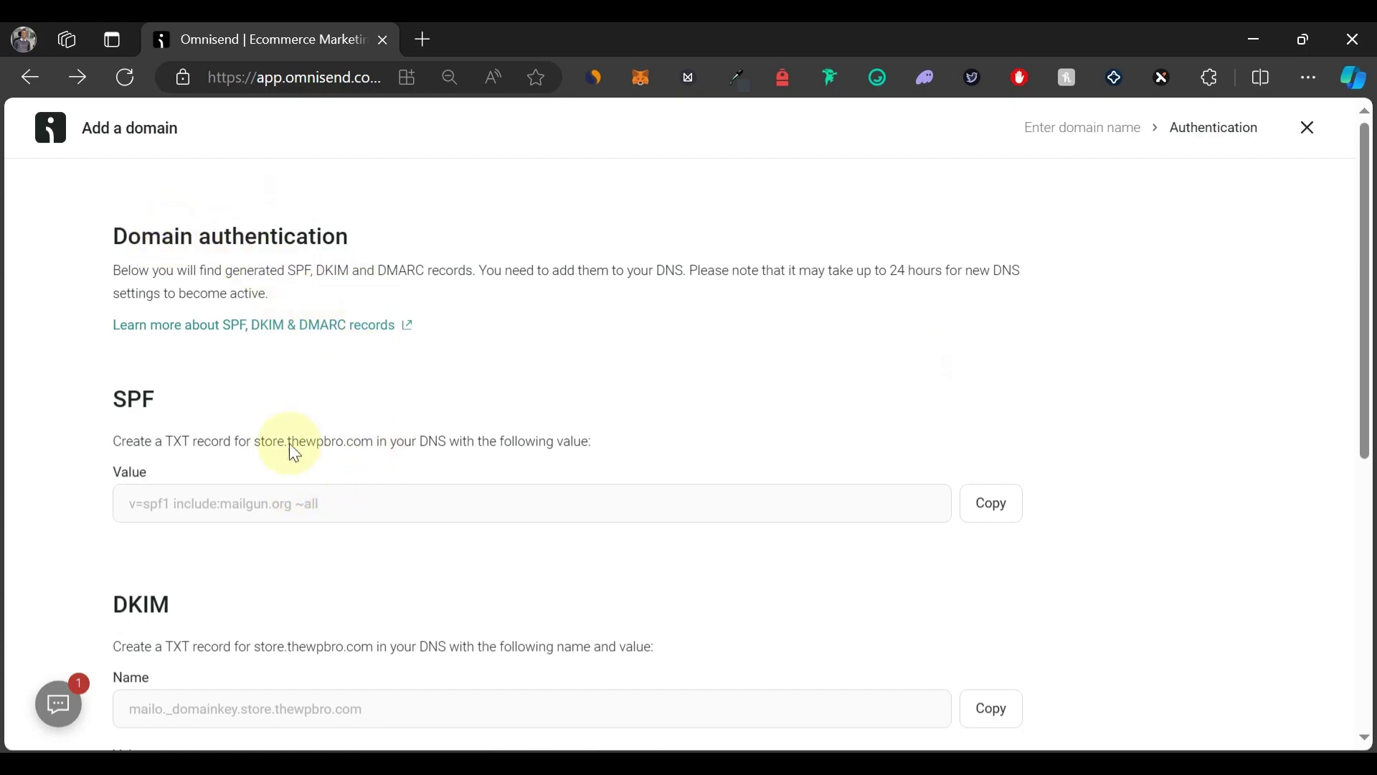
scroll(283, 451, down, 4)
scroll(284, 449, up, 1)
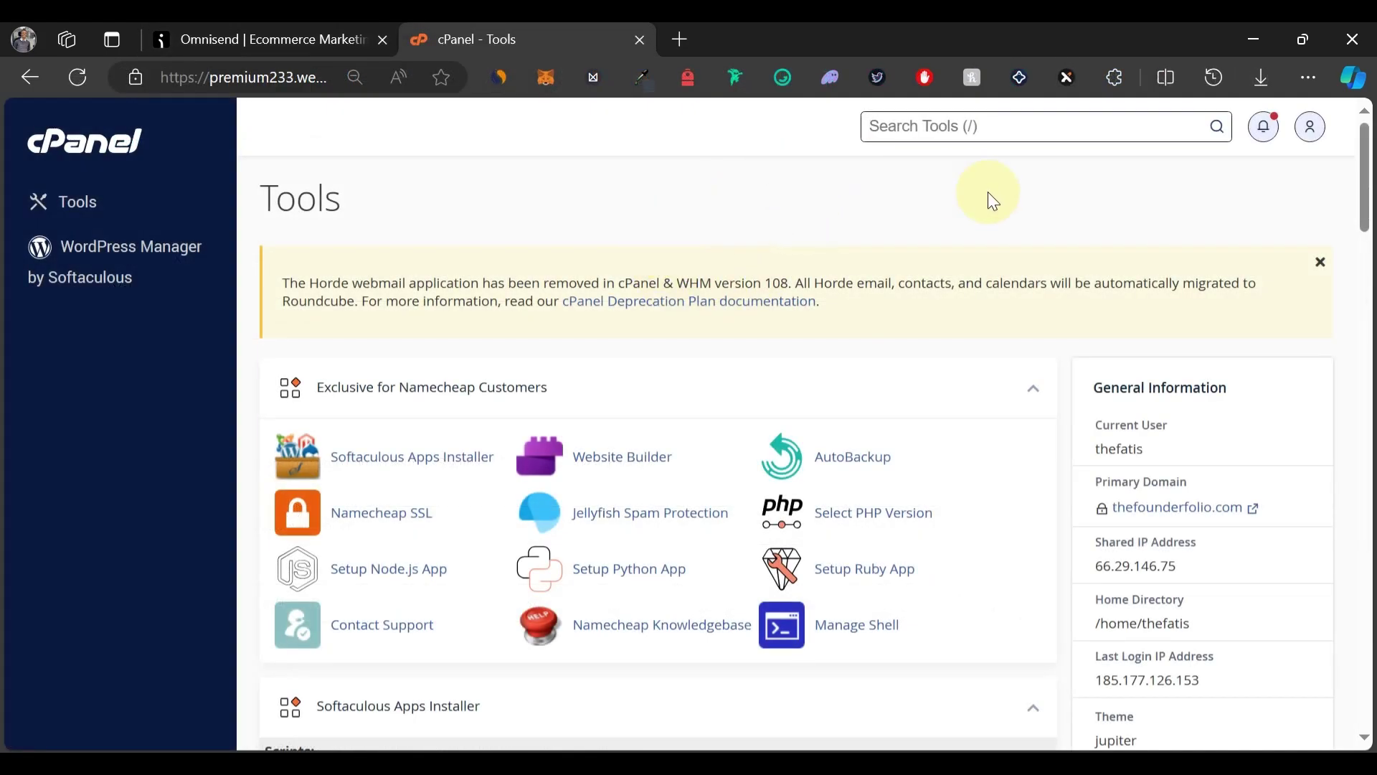
Find cPanel's Zone Editor via a 'zone' search and manage the thewpbro.com zone.
text(/zone e)
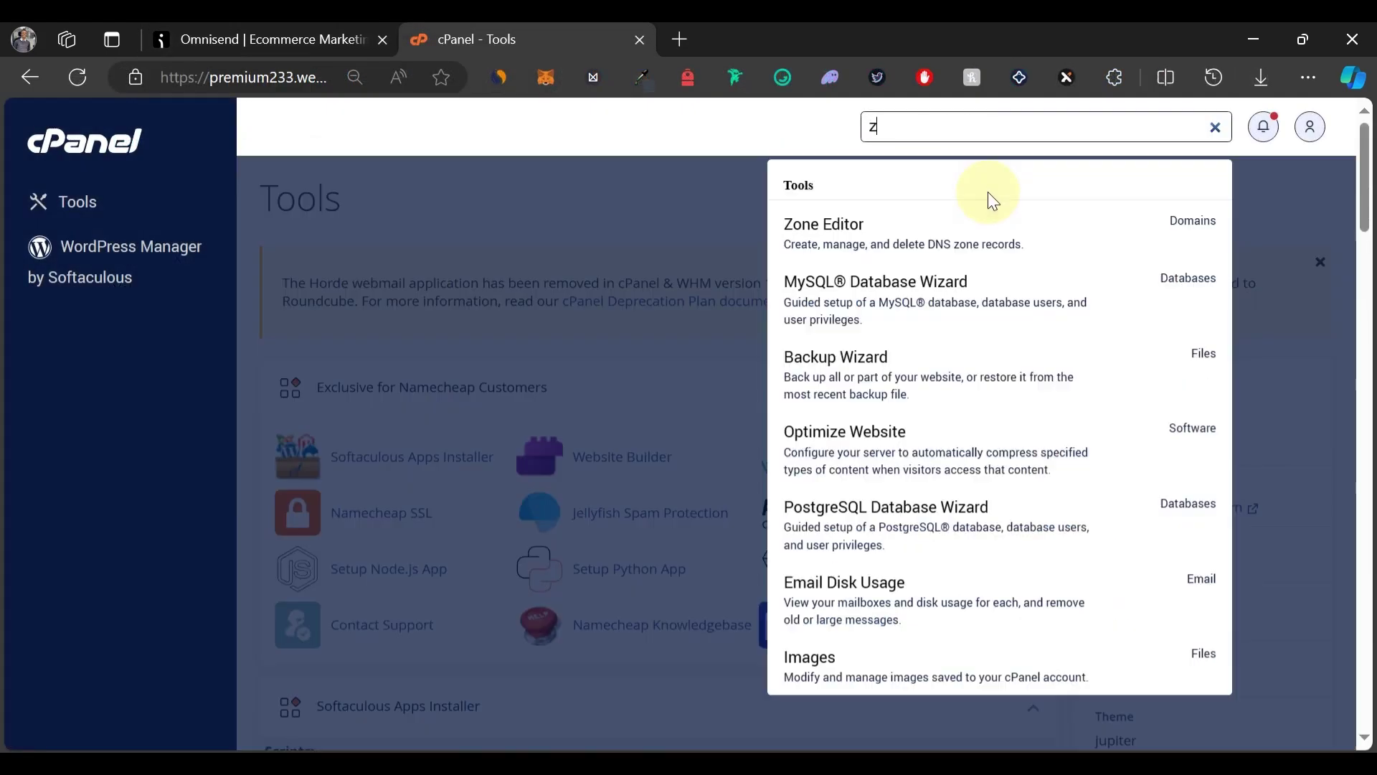
click(923, 223)
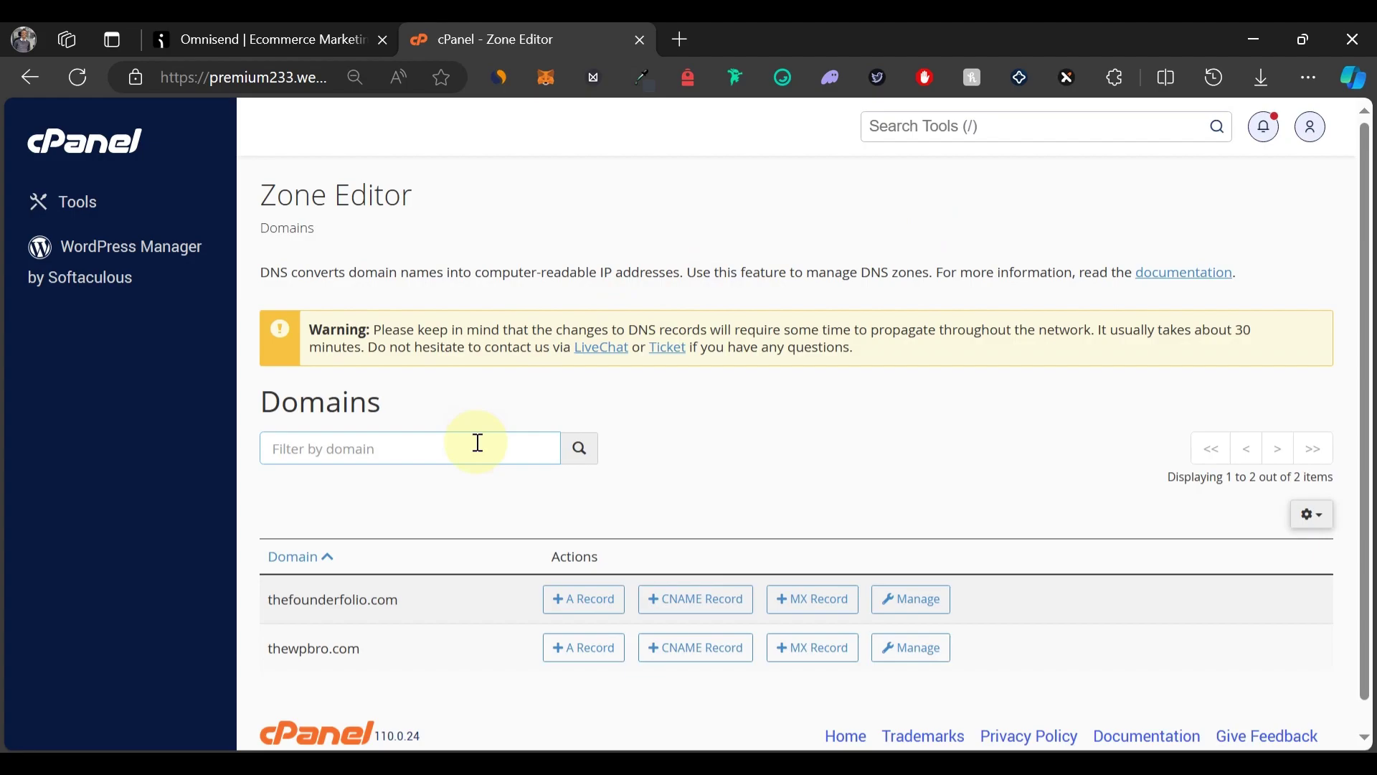
scroll(476, 440, down, 1)
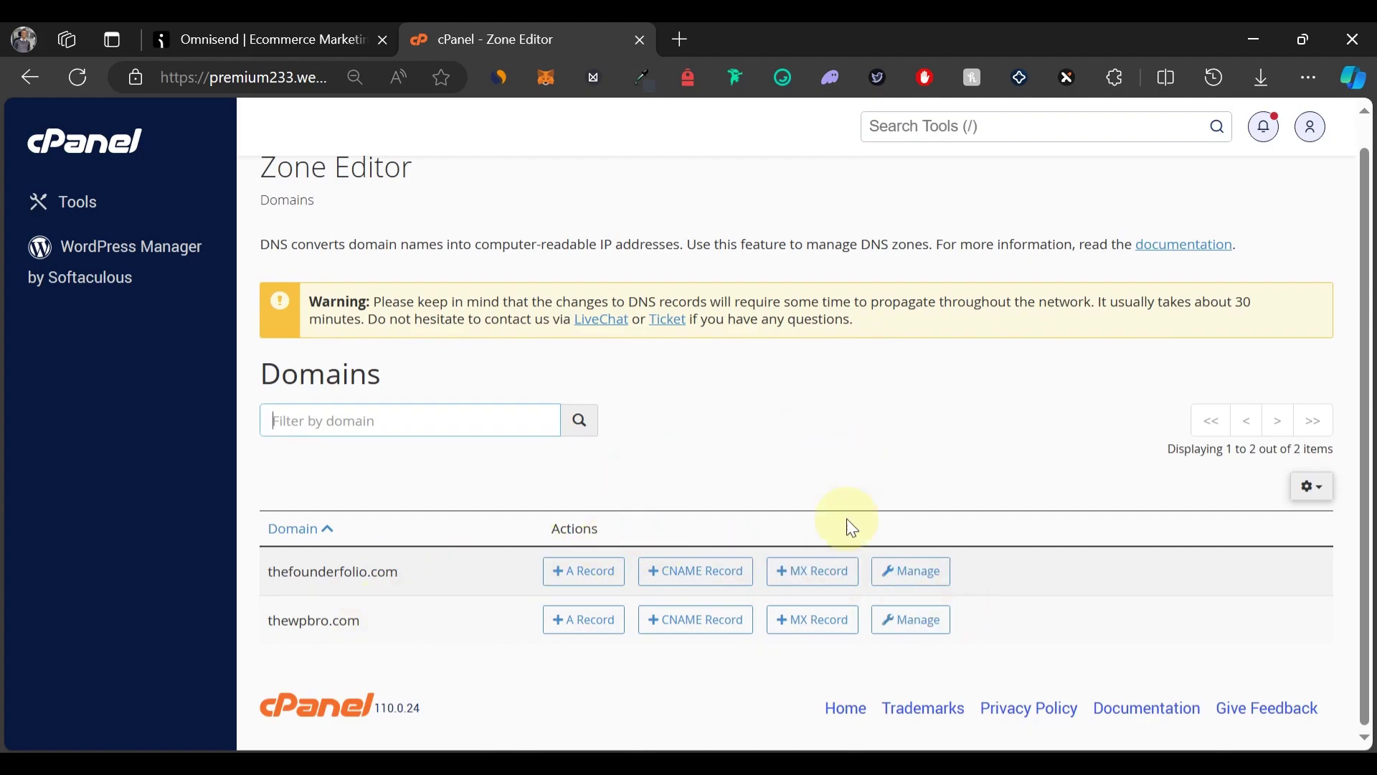
click(920, 624)
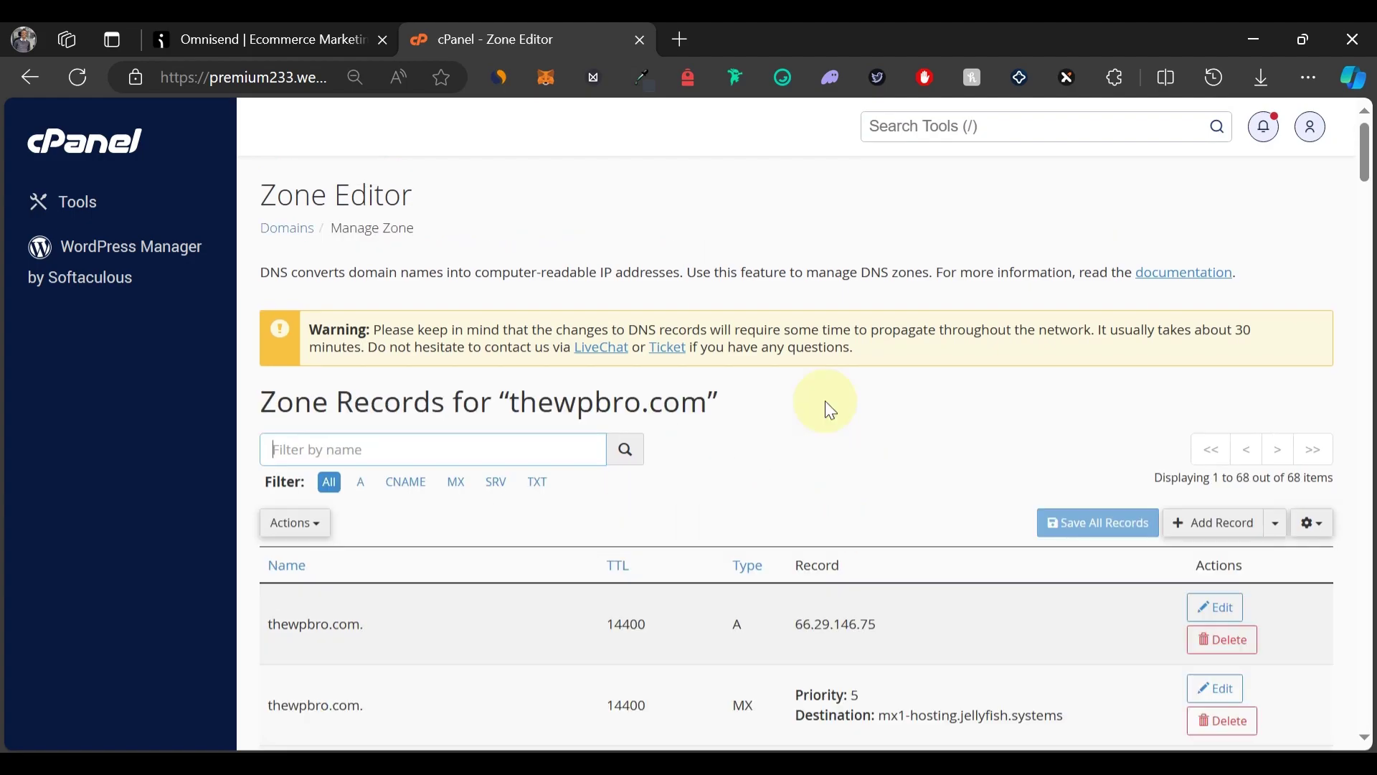
Save a TXT record named store with the SPF value v=spf1 include:mailgun.org ~all.
scroll(830, 410, down, 4)
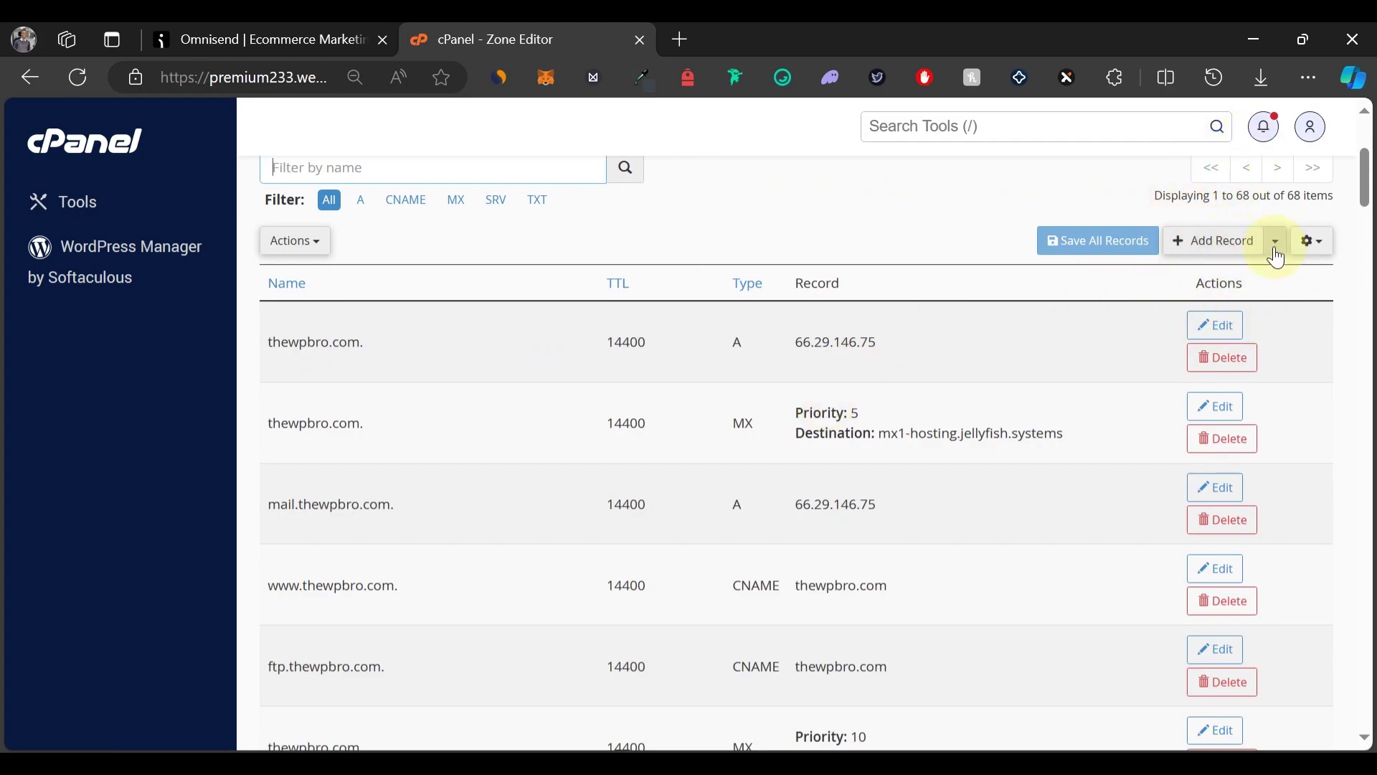
click(1276, 251)
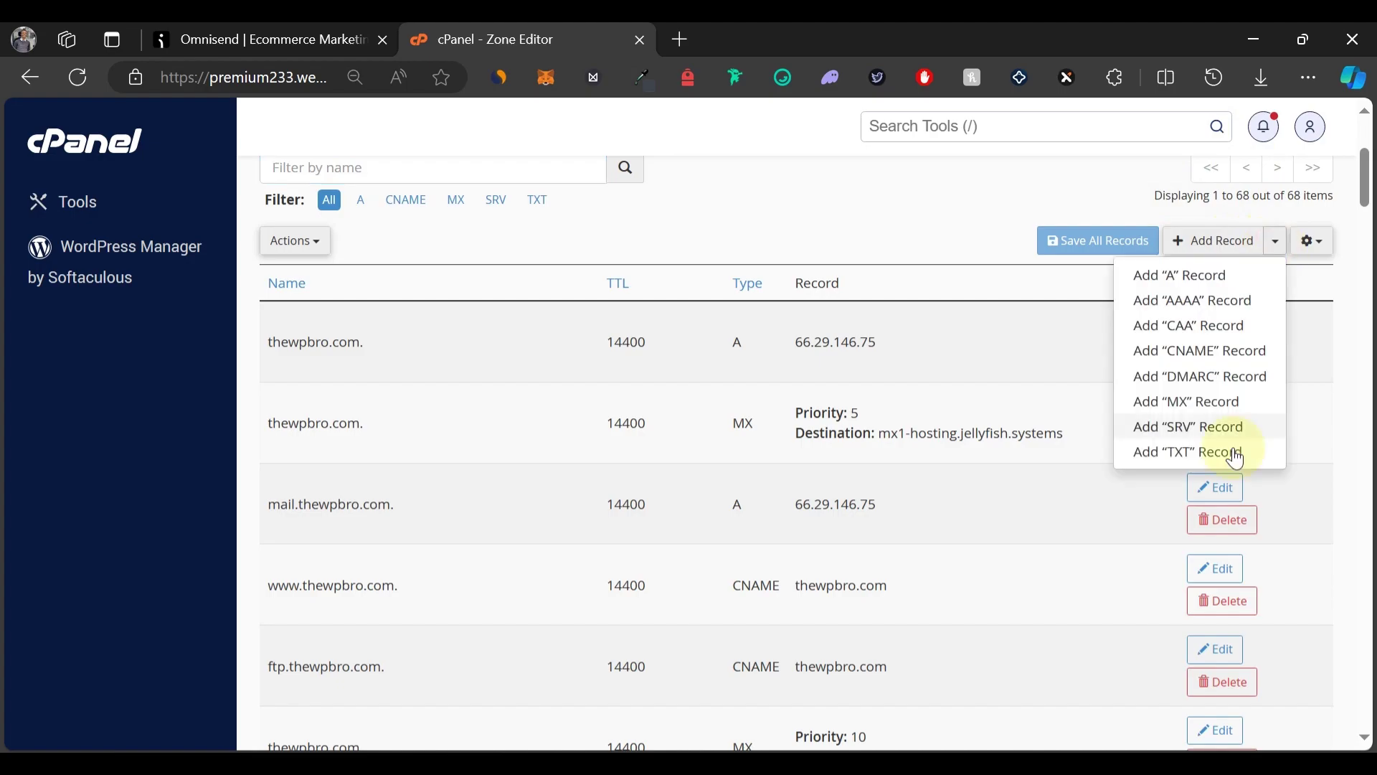
click(1178, 455)
click(283, 40)
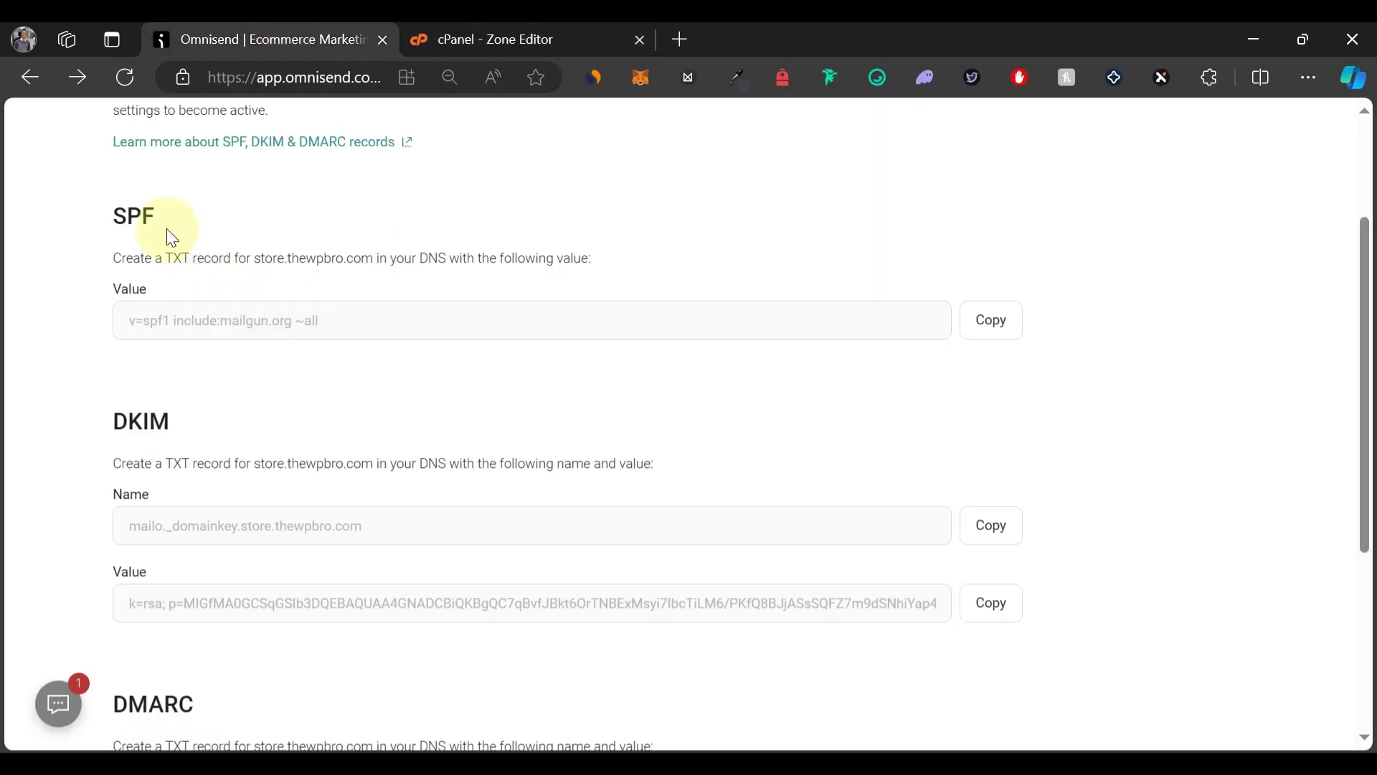
click(991, 329)
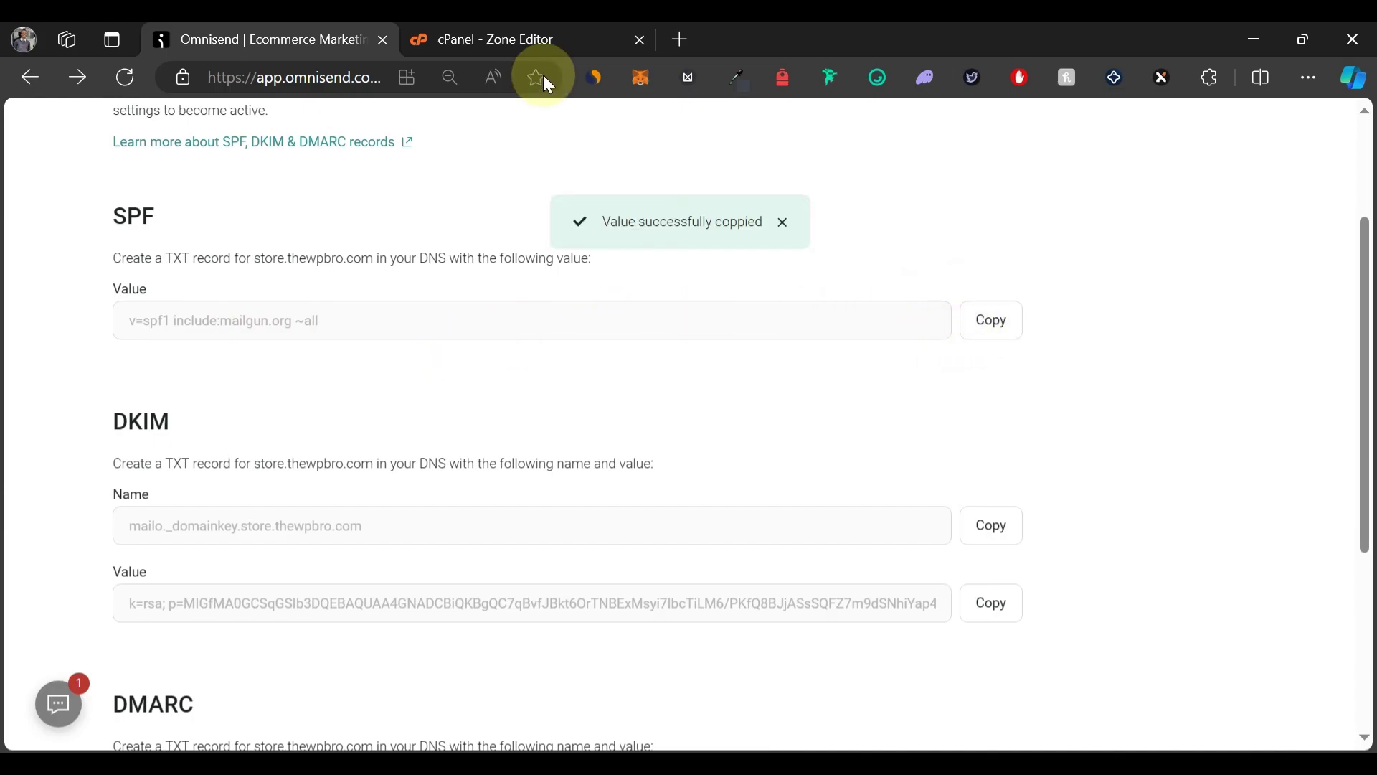
click(518, 44)
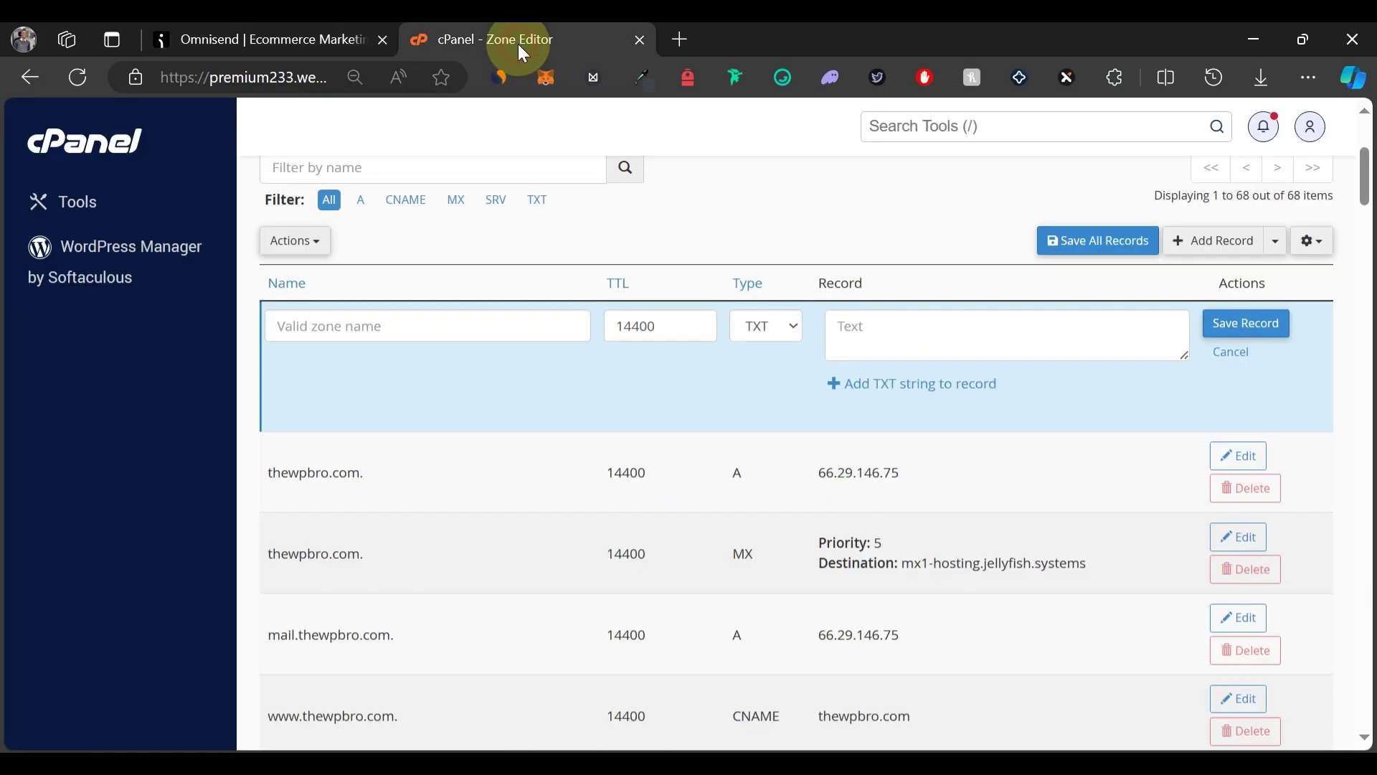
click(906, 343)
key(ctrl+v)
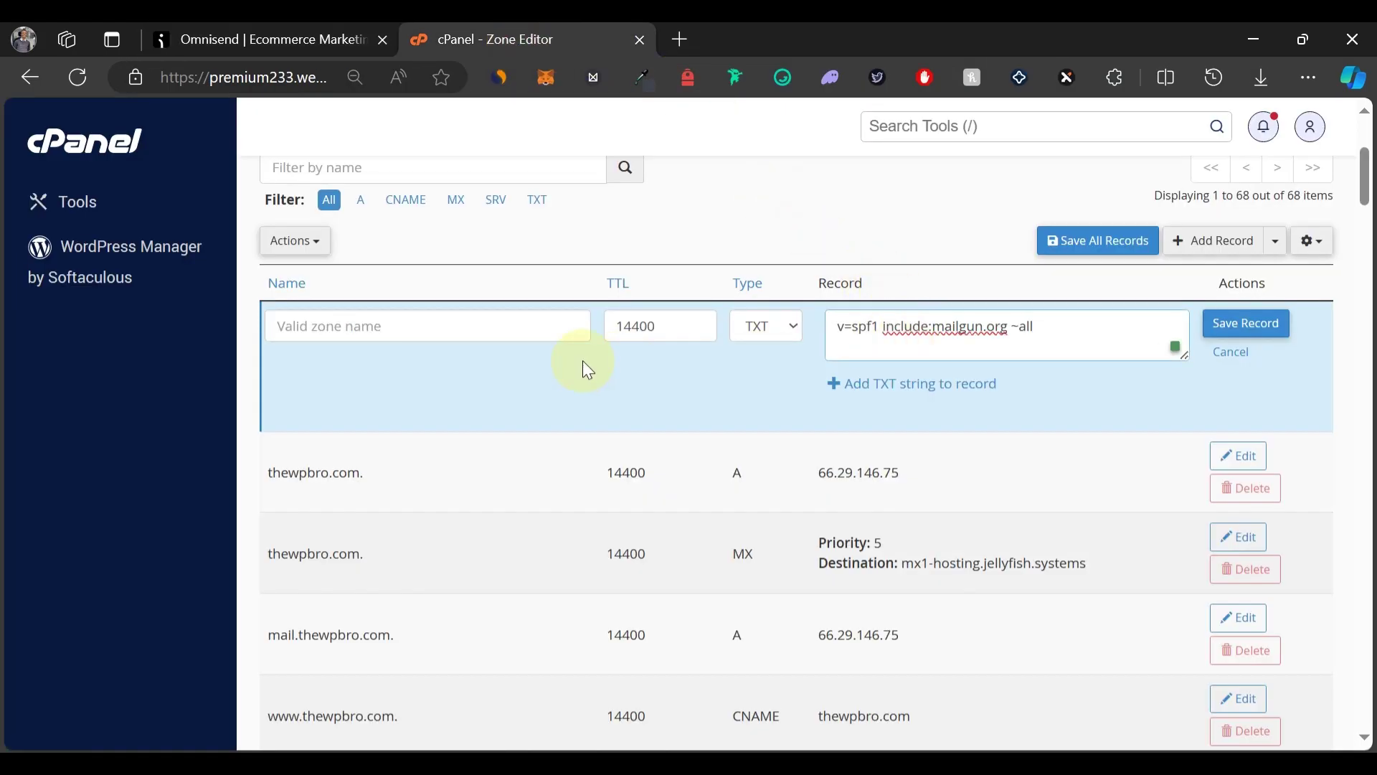
click(431, 318)
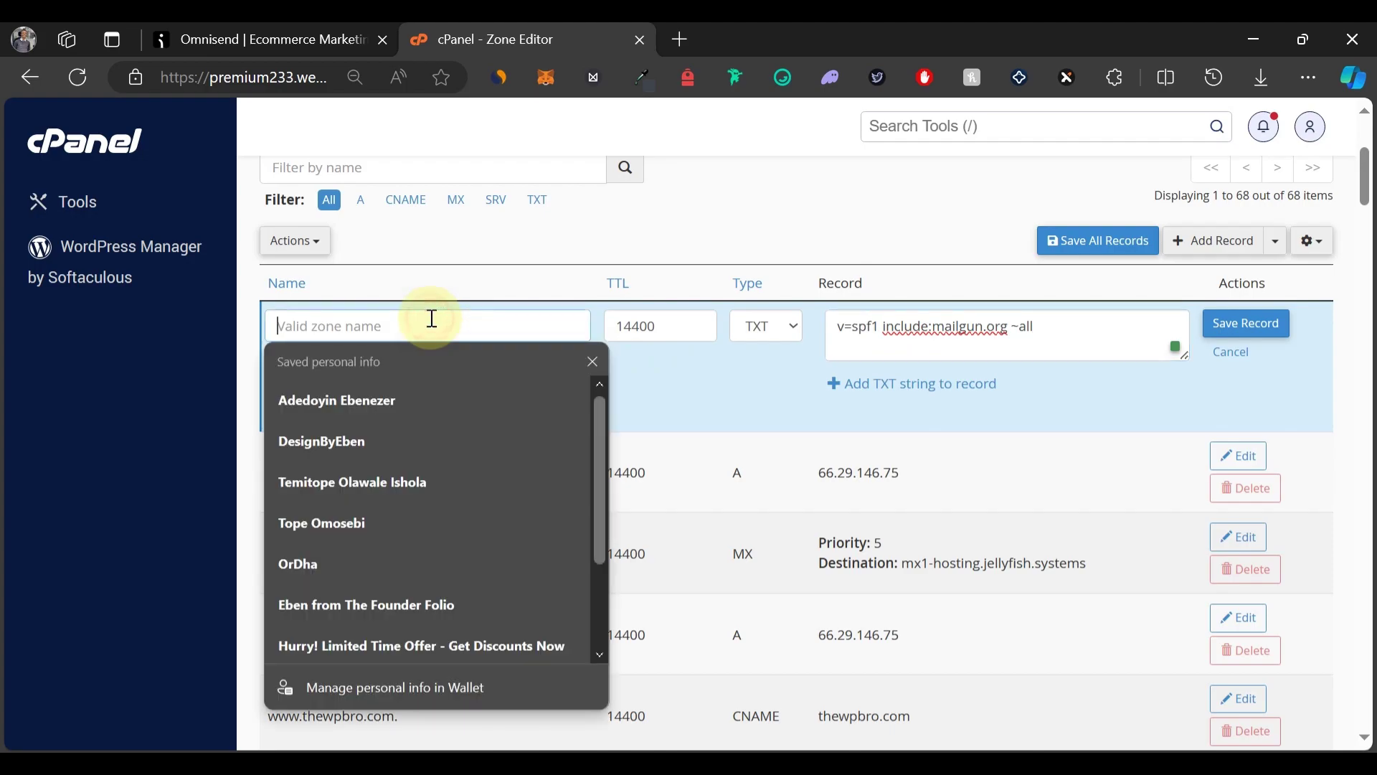
text(store)
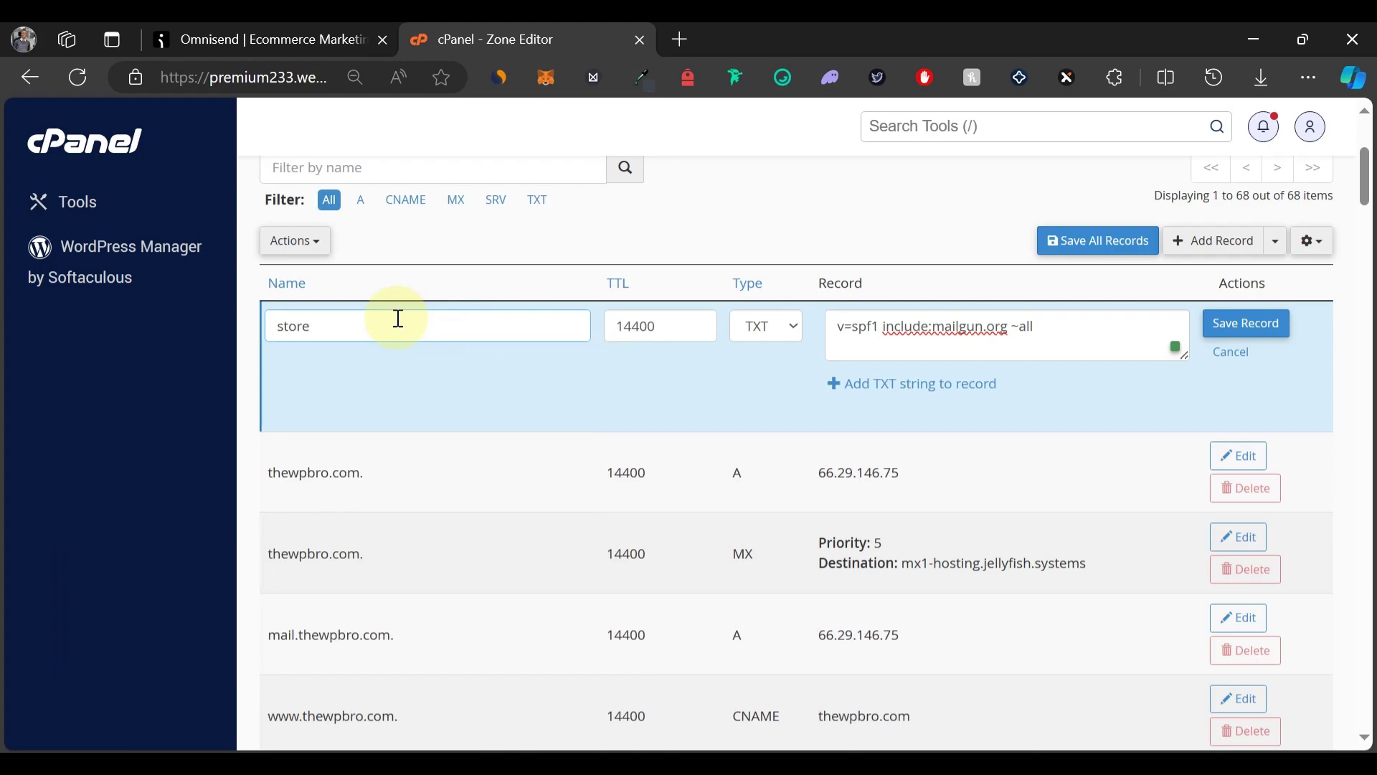
click(1237, 323)
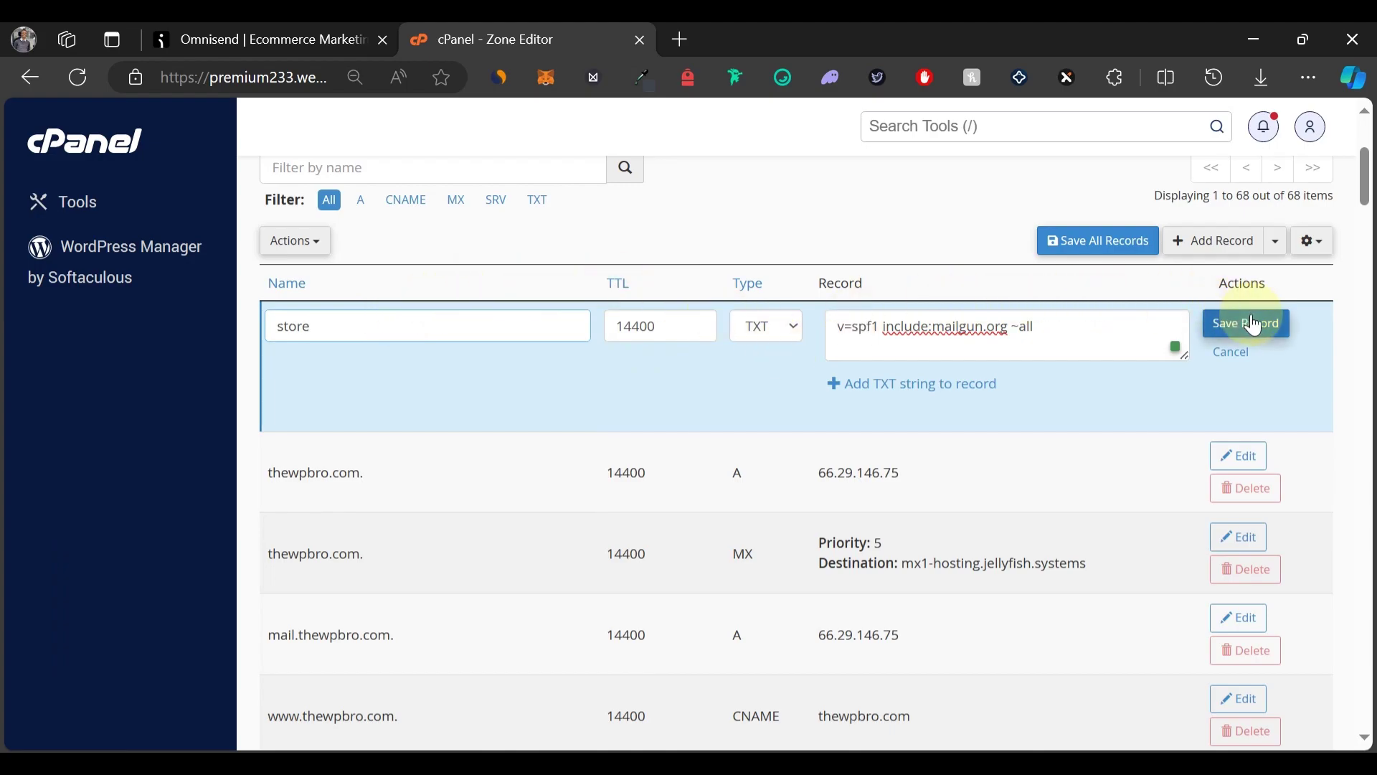
Copy the DKIM record name from Omnisend's authentication records.
click(246, 40)
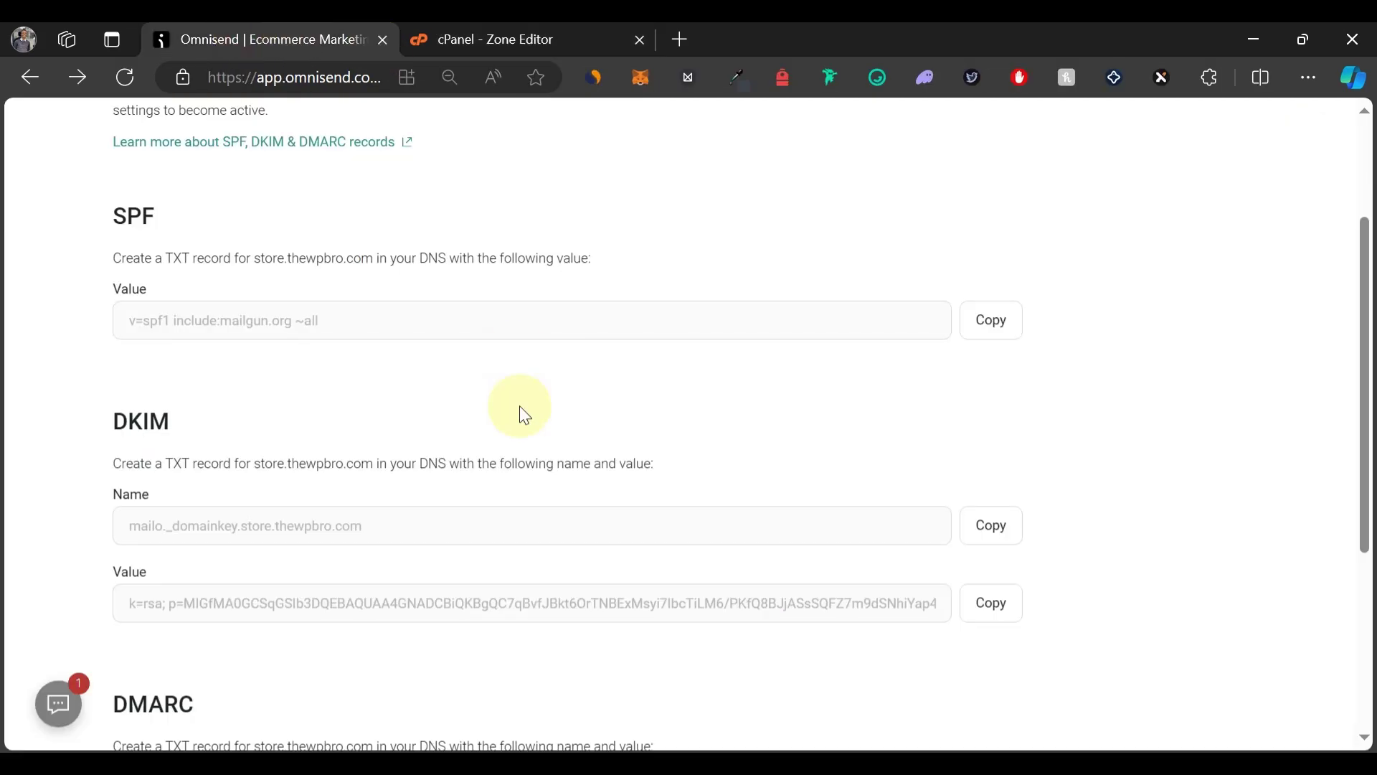
scroll(753, 409, down, 3)
scroll(771, 425, down, 1)
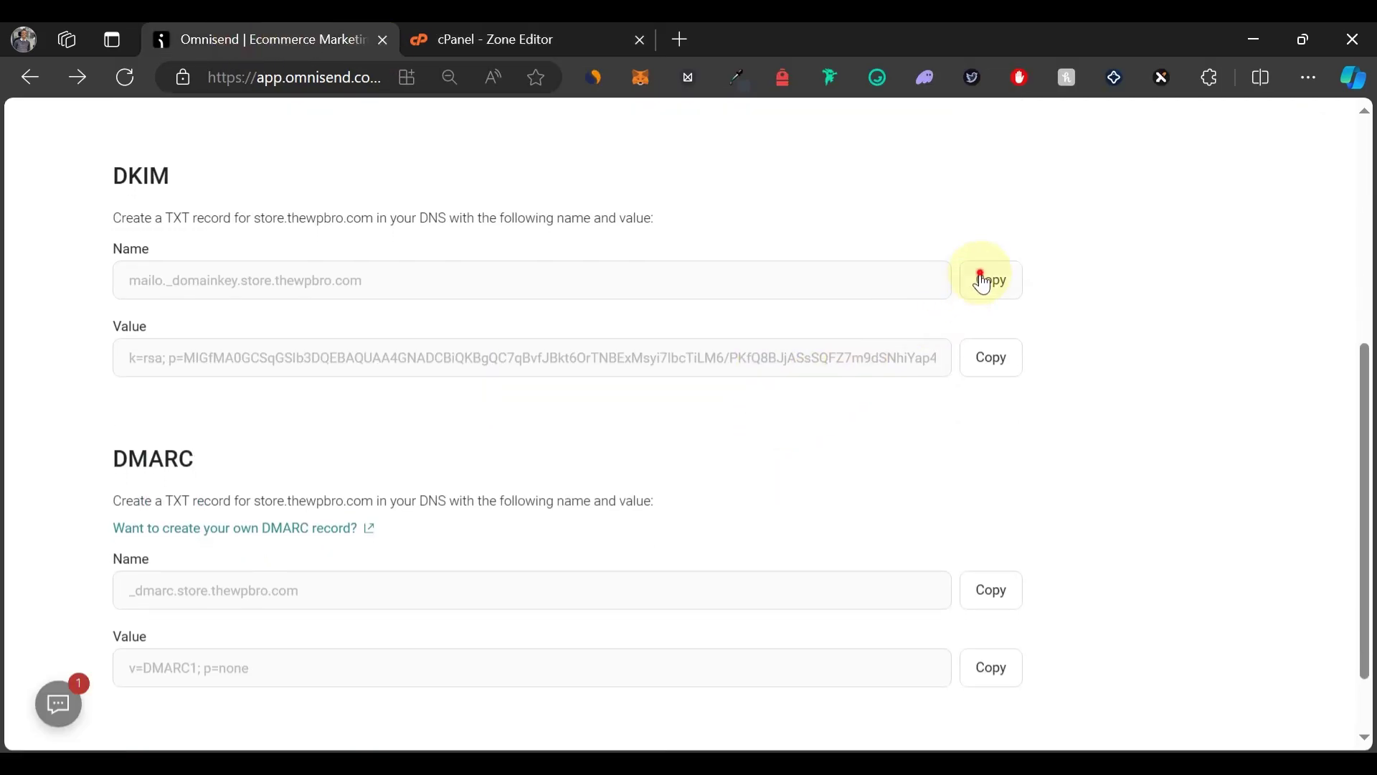
click(985, 278)
Save TXT record mailo._domainkey.store.thewpbro.com holding the DKIM key copied from Omnisend.
click(563, 37)
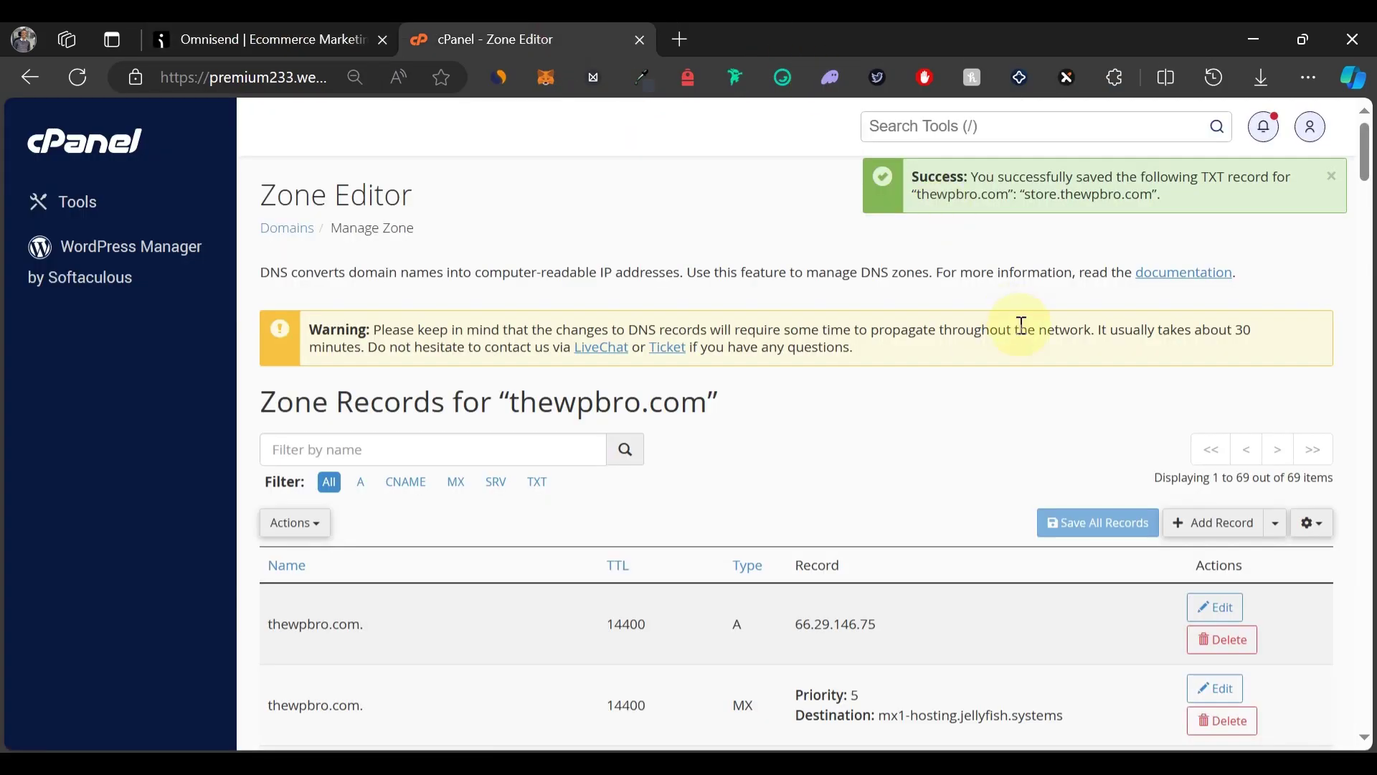
click(1278, 525)
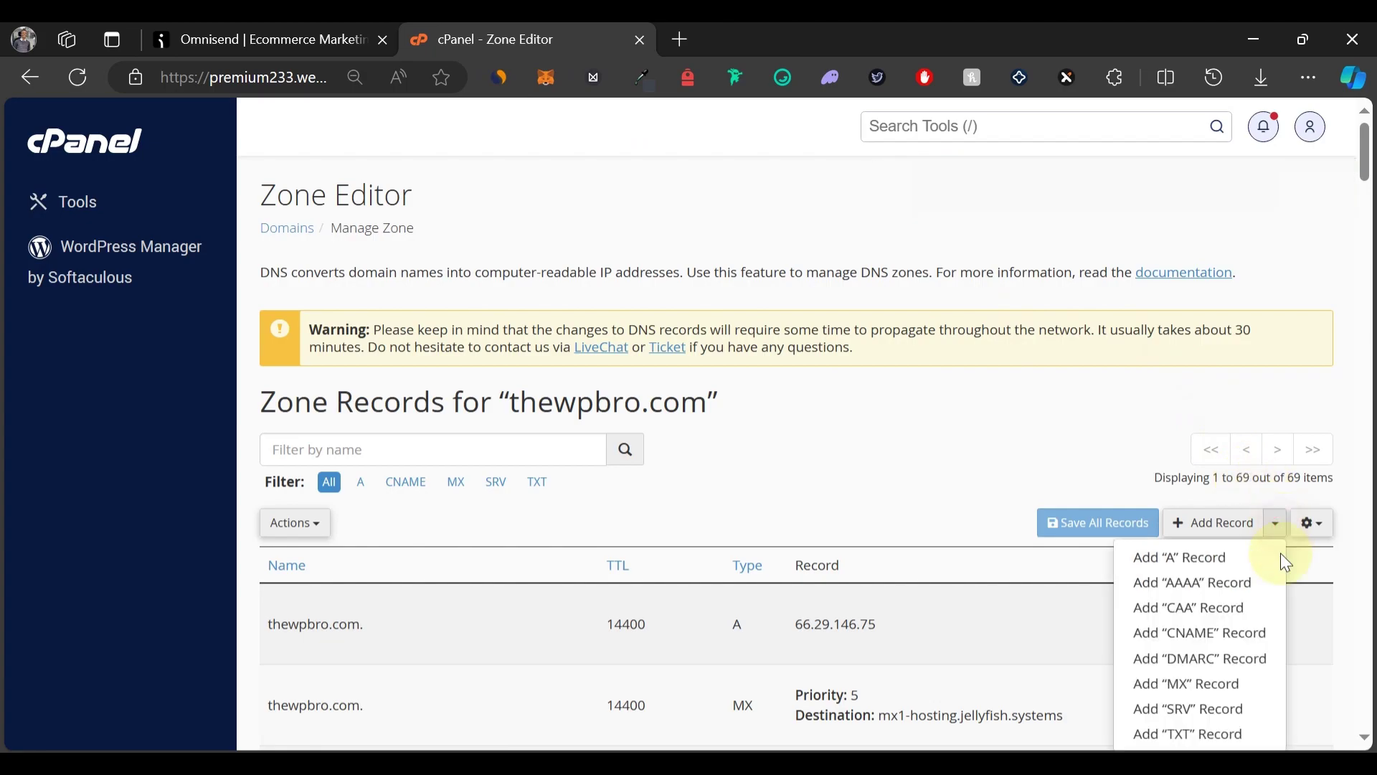
click(1217, 736)
click(502, 446)
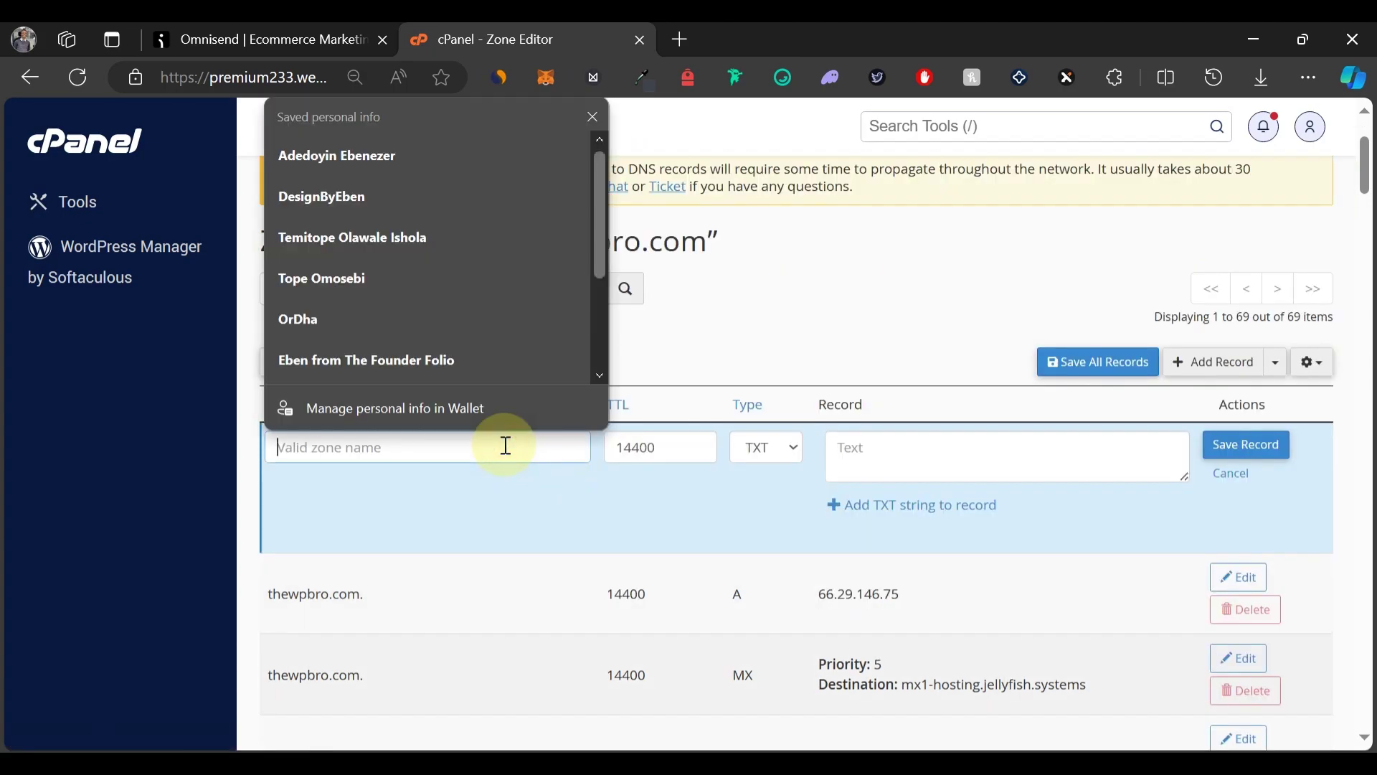
key(ctrl+v)
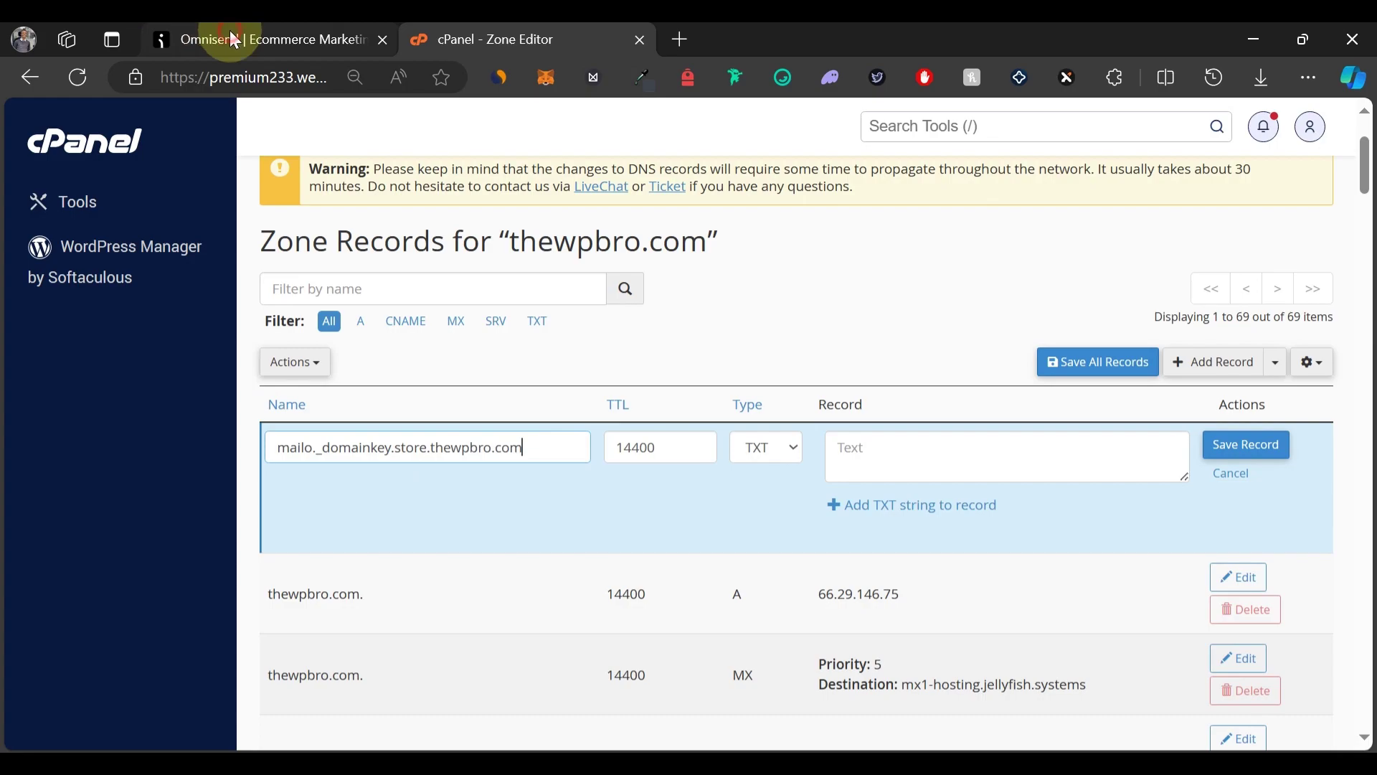
click(215, 40)
click(976, 351)
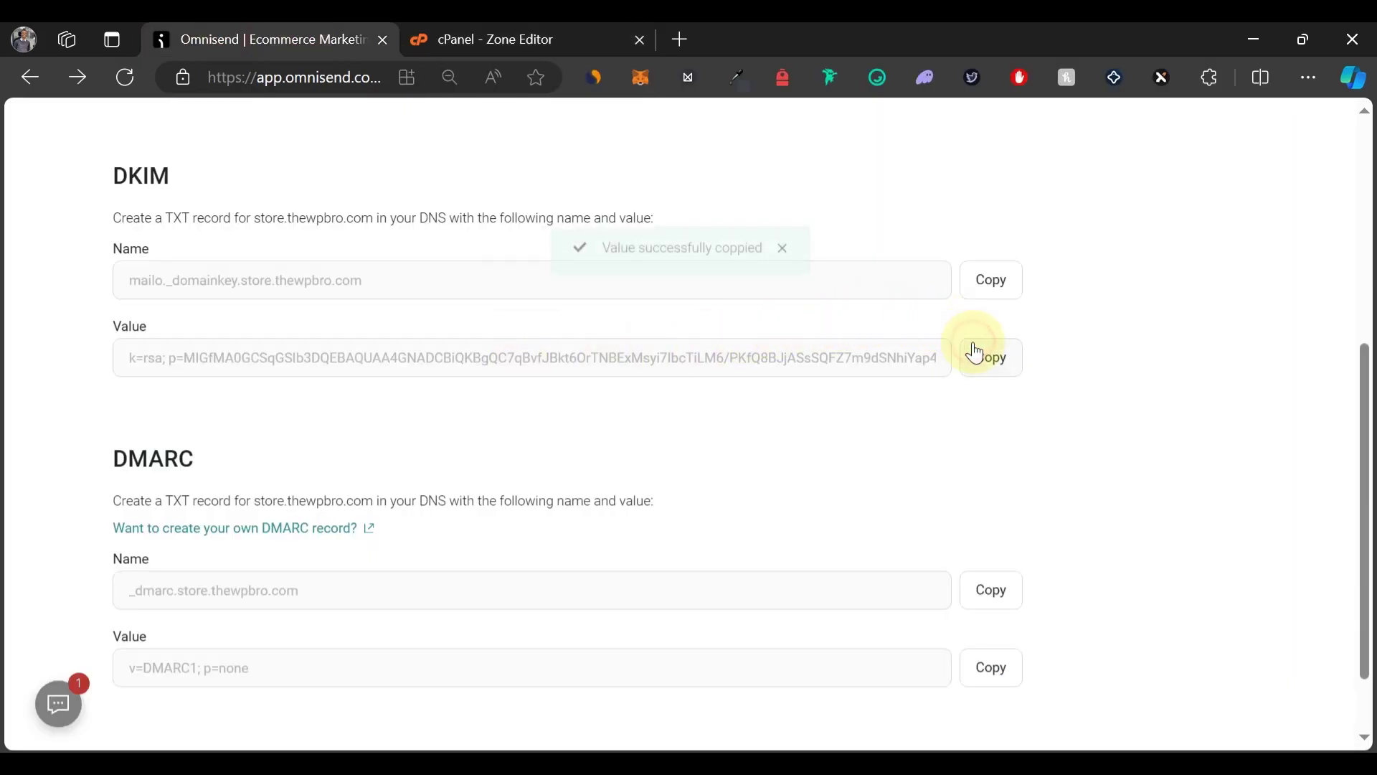
click(527, 45)
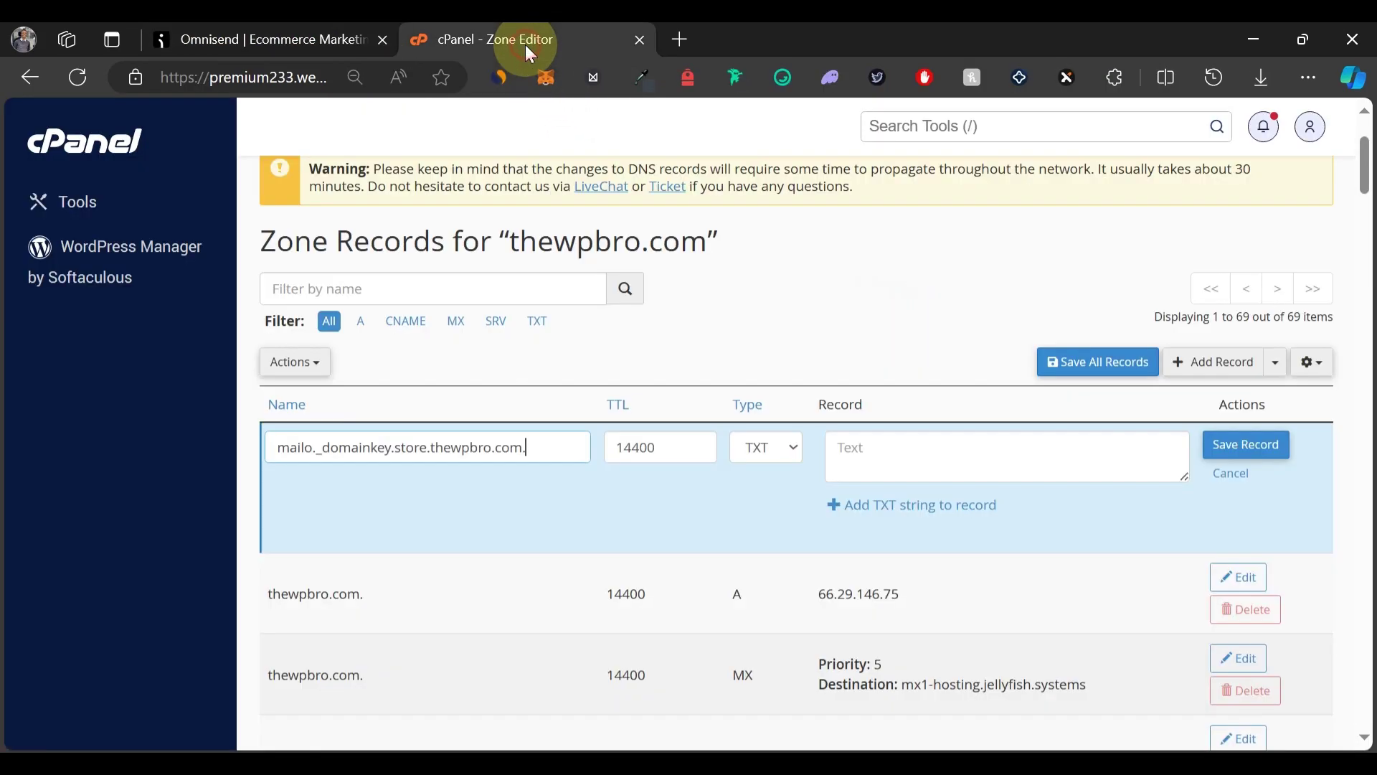
click(968, 443)
key(ctrl+v)
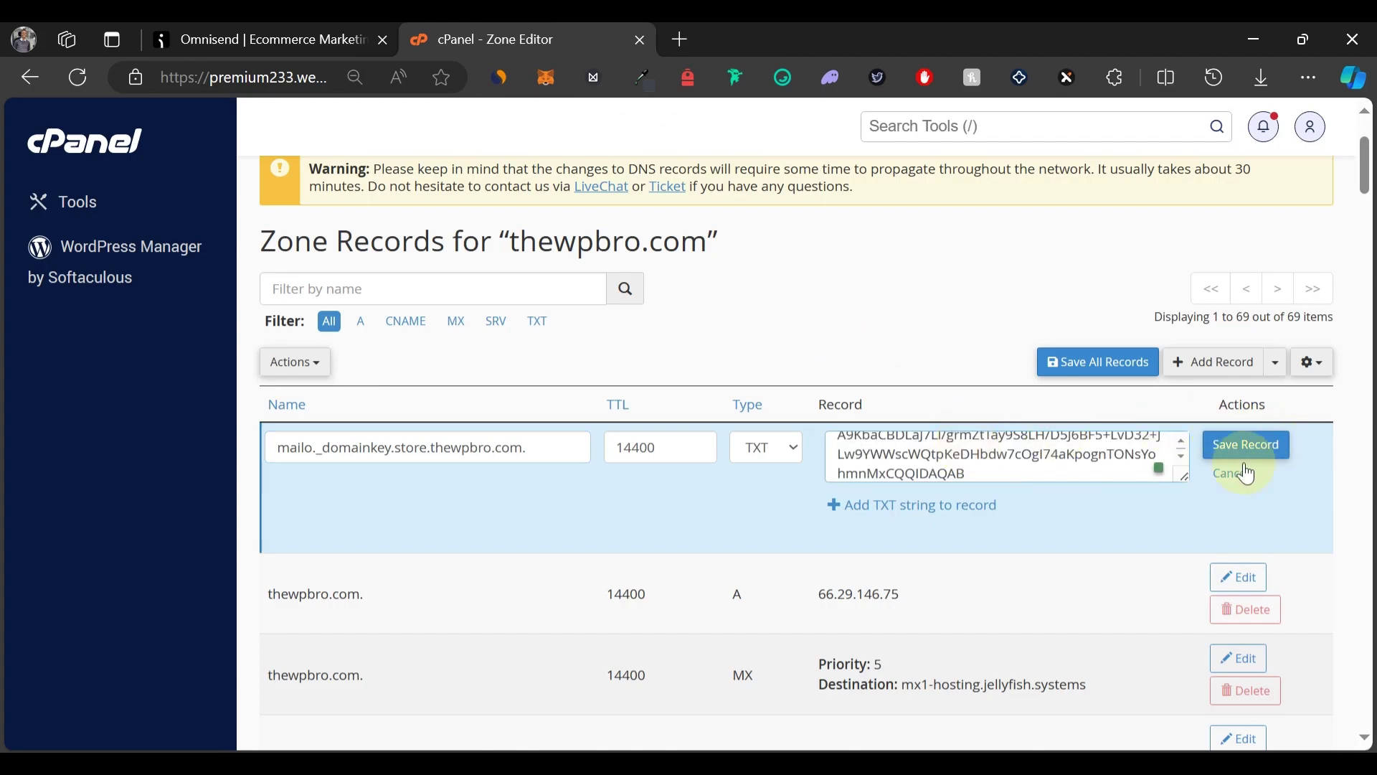
click(1223, 449)
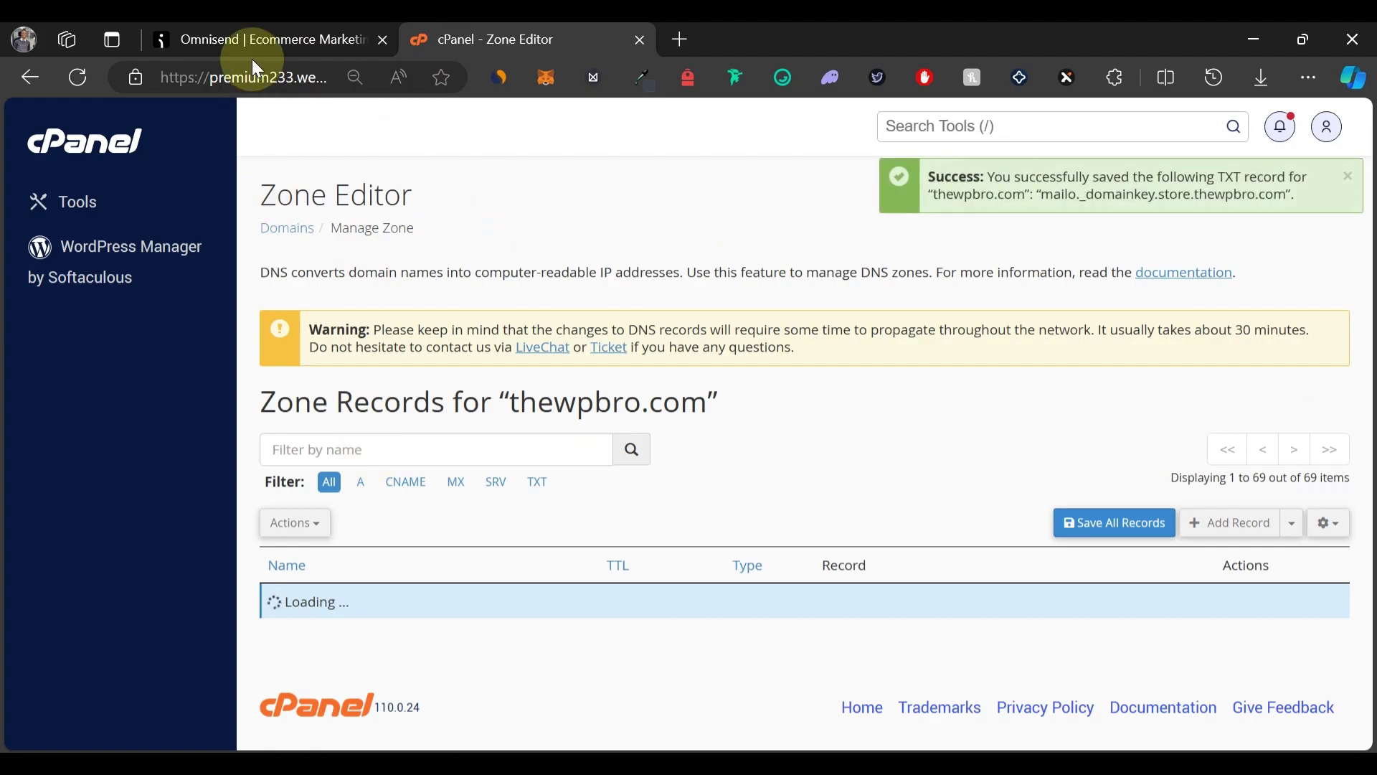
Save TXT record _dmarc.store.thewpbro.com with the value v=DMARC1; p=none copied from Omnisend.
click(261, 50)
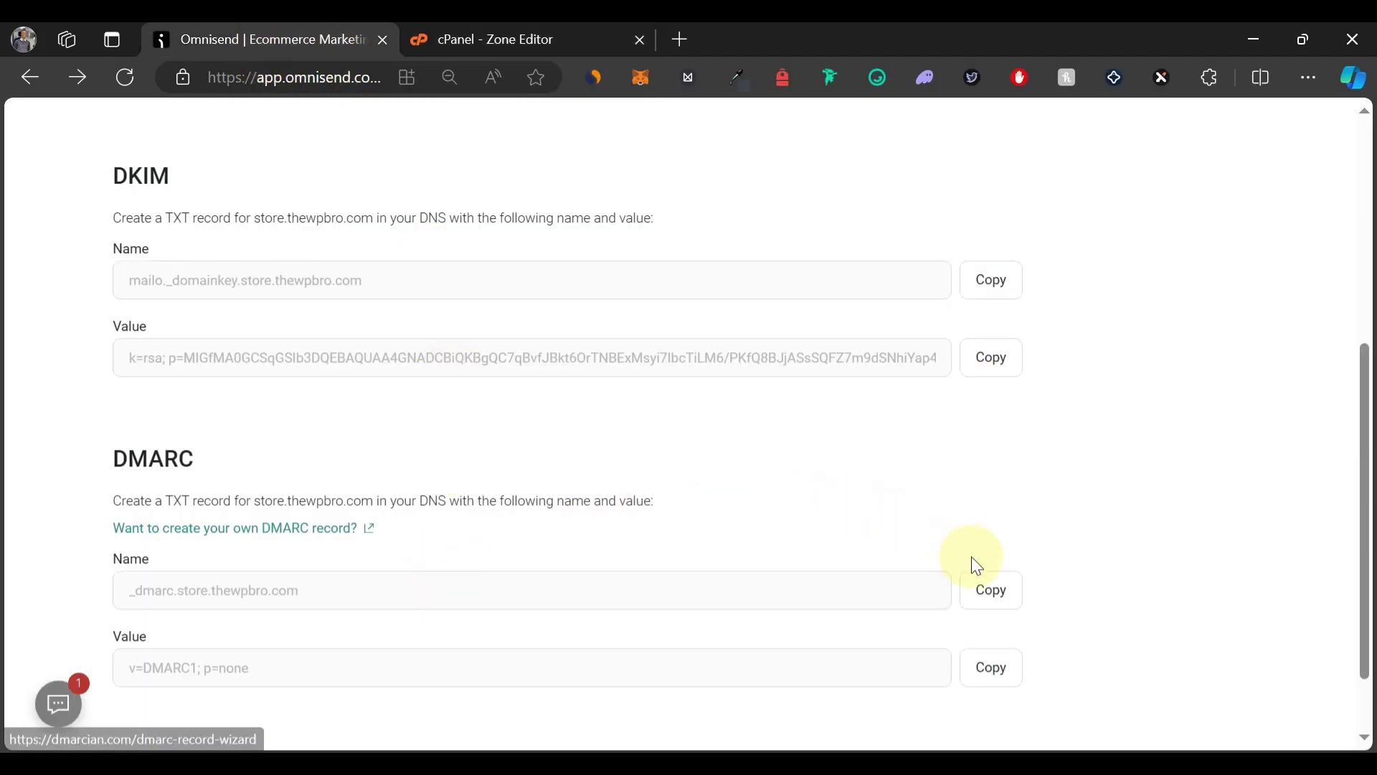
click(990, 588)
click(502, 39)
click(1289, 529)
click(1153, 729)
click(523, 603)
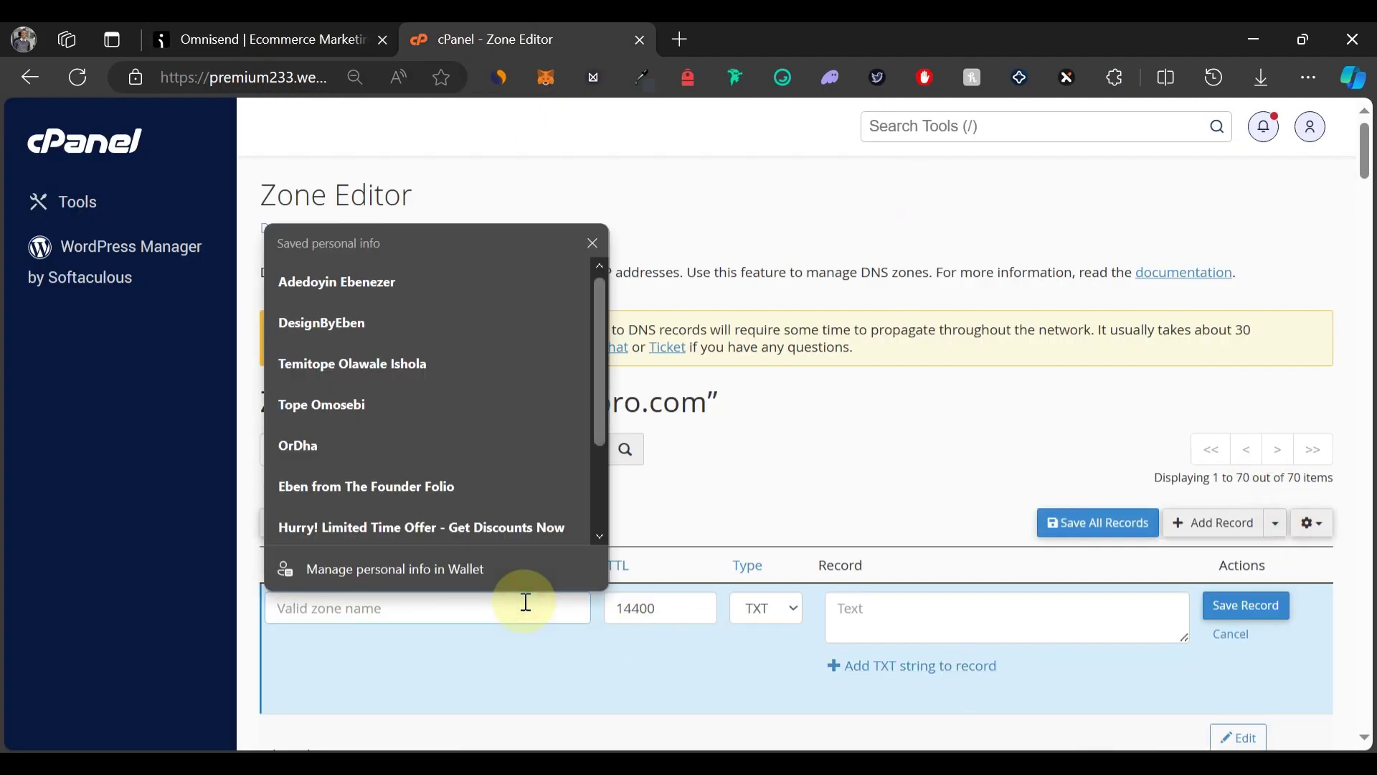
click(261, 39)
click(992, 556)
click(454, 41)
click(870, 605)
key(ctrl+v)
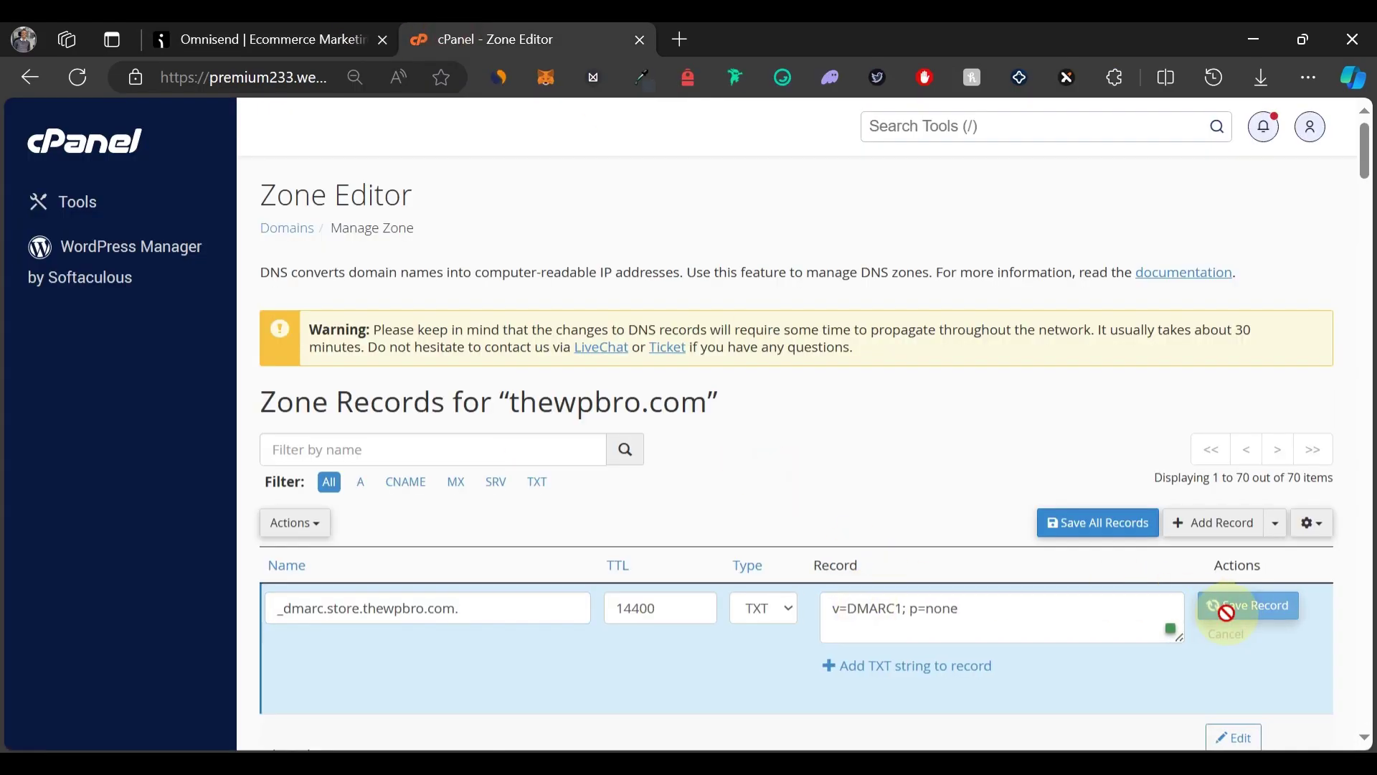
click(1227, 606)
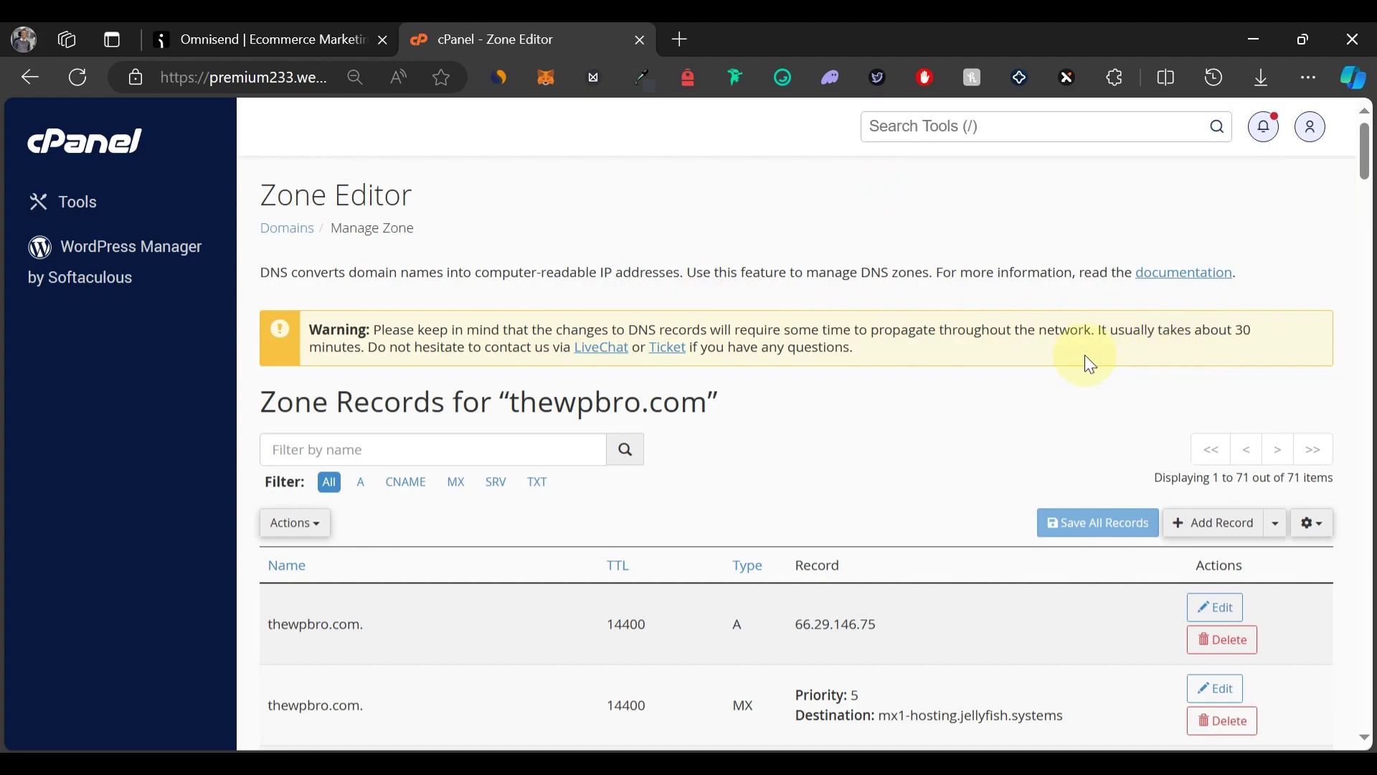
Run Verify records in Omnisend until SPF, DKIM and DMARC each show Verified.
click(301, 44)
scroll(1191, 373, up, 3)
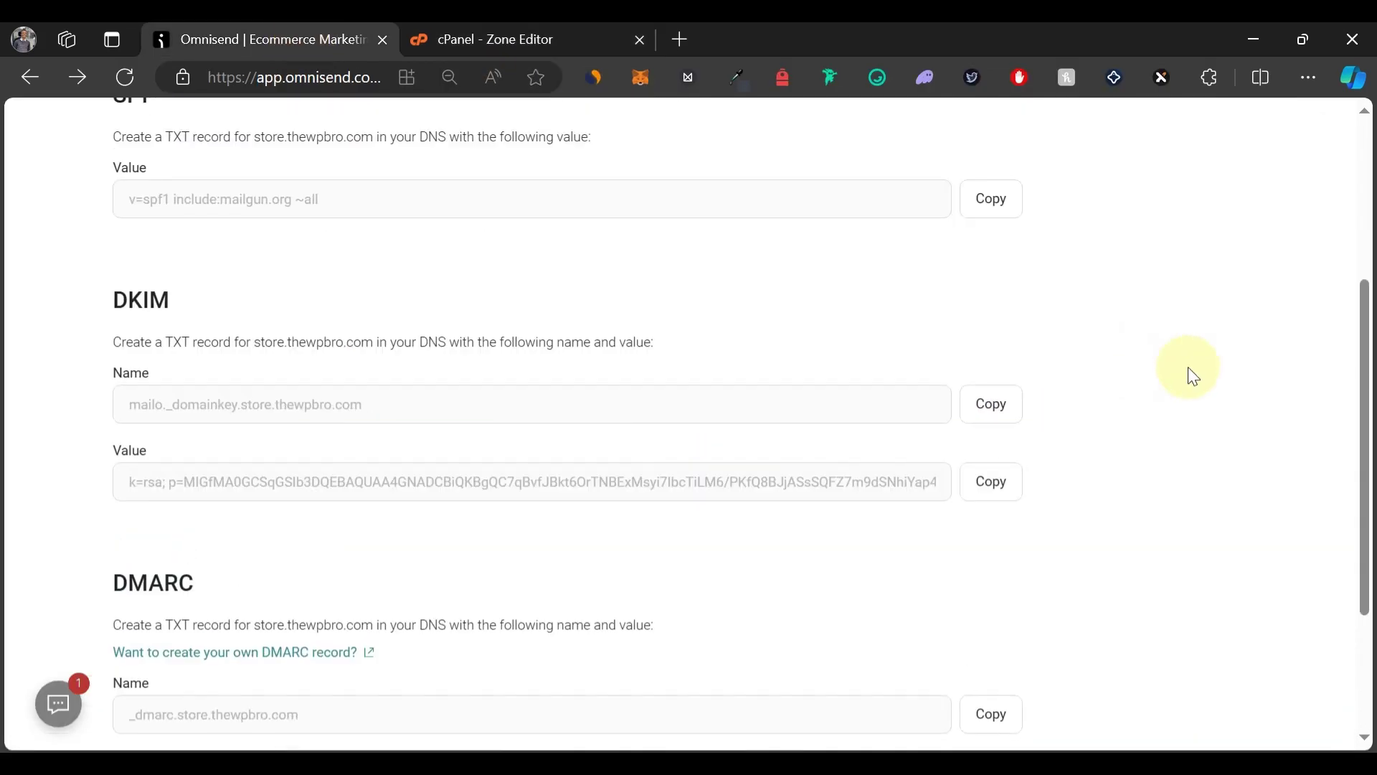
scroll(1191, 372, up, 2)
scroll(1191, 372, down, 6)
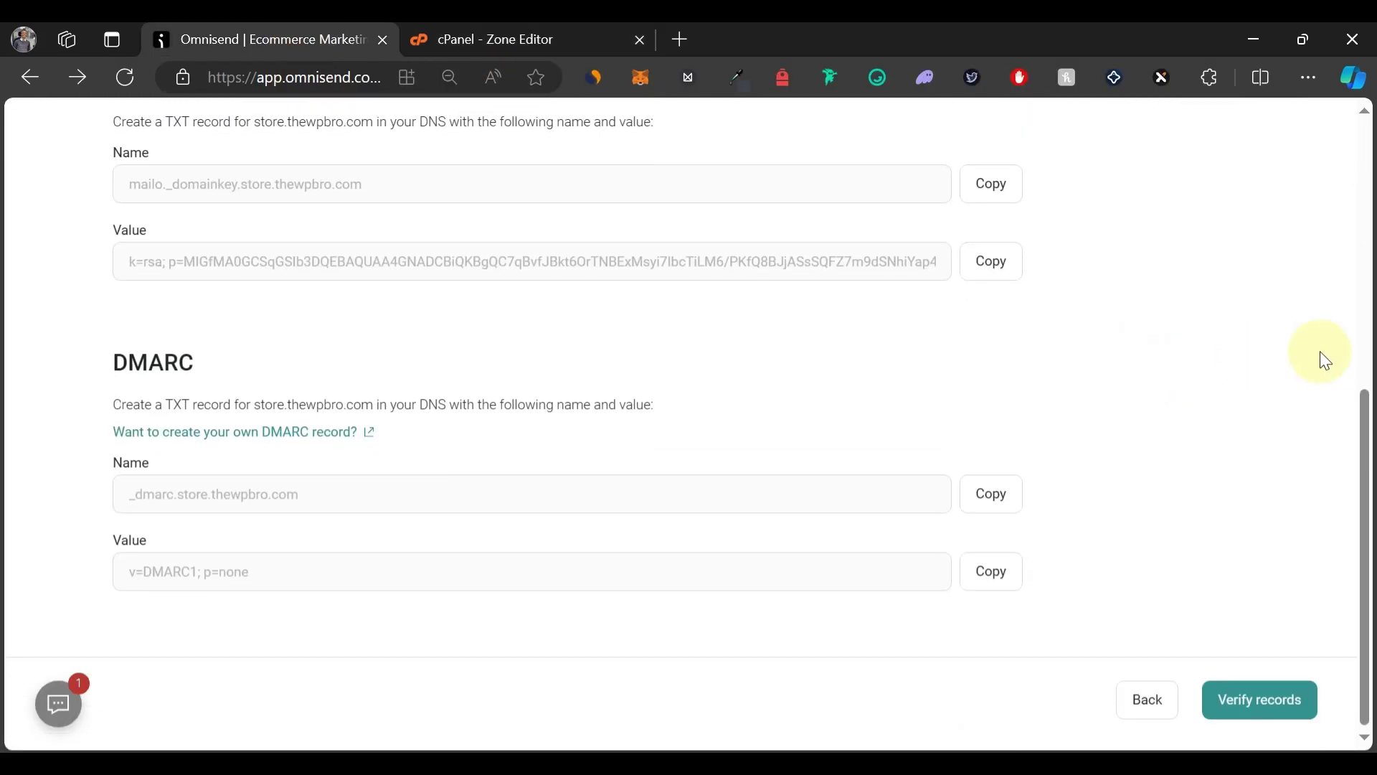
click(1265, 709)
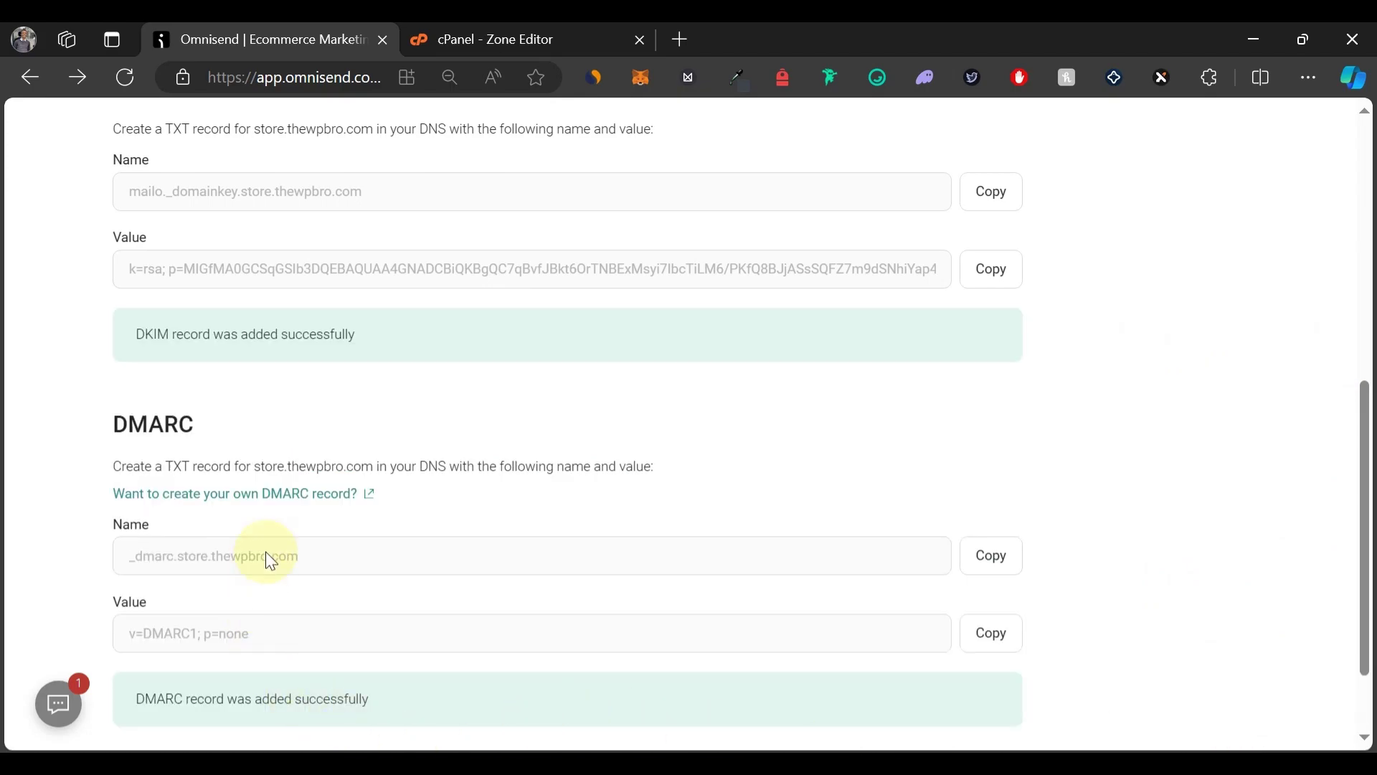
scroll(421, 387, up, 5)
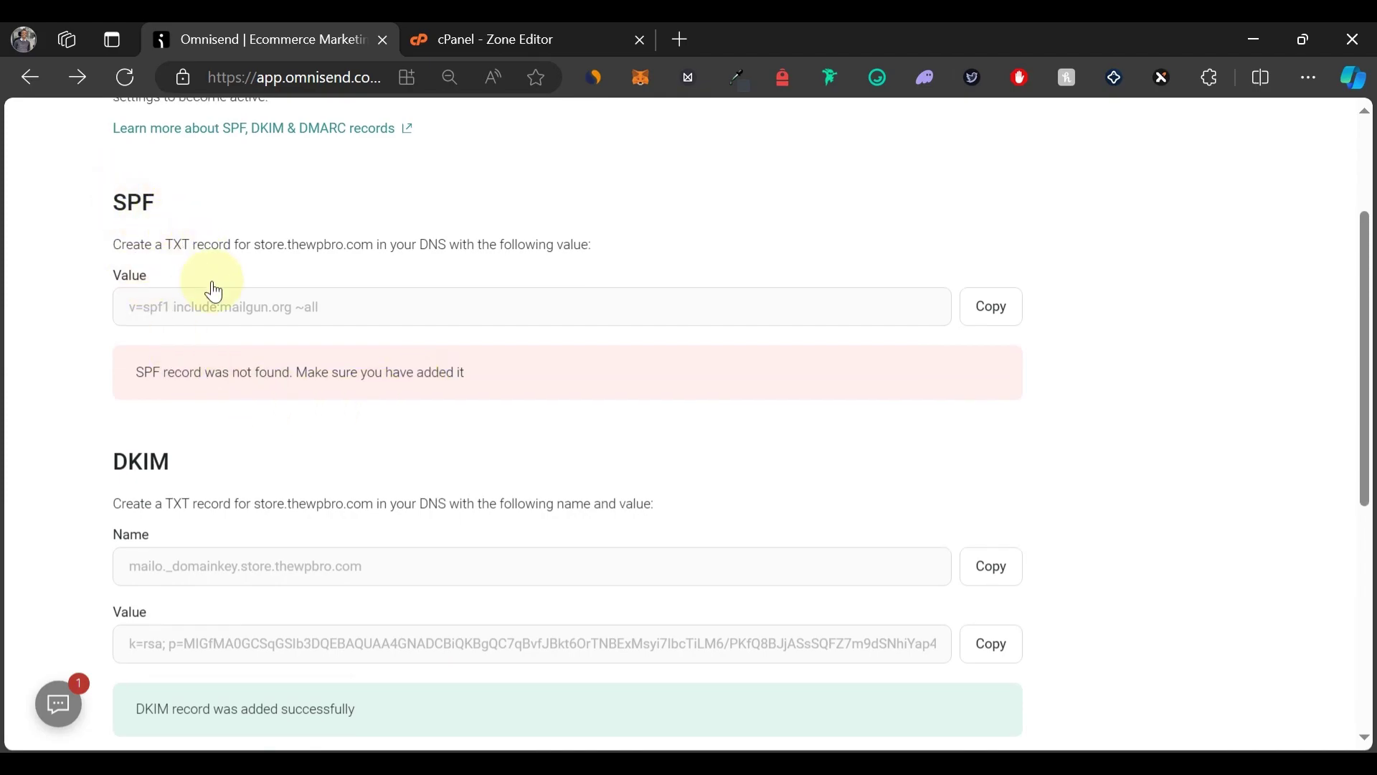
scroll(265, 373, up, 1)
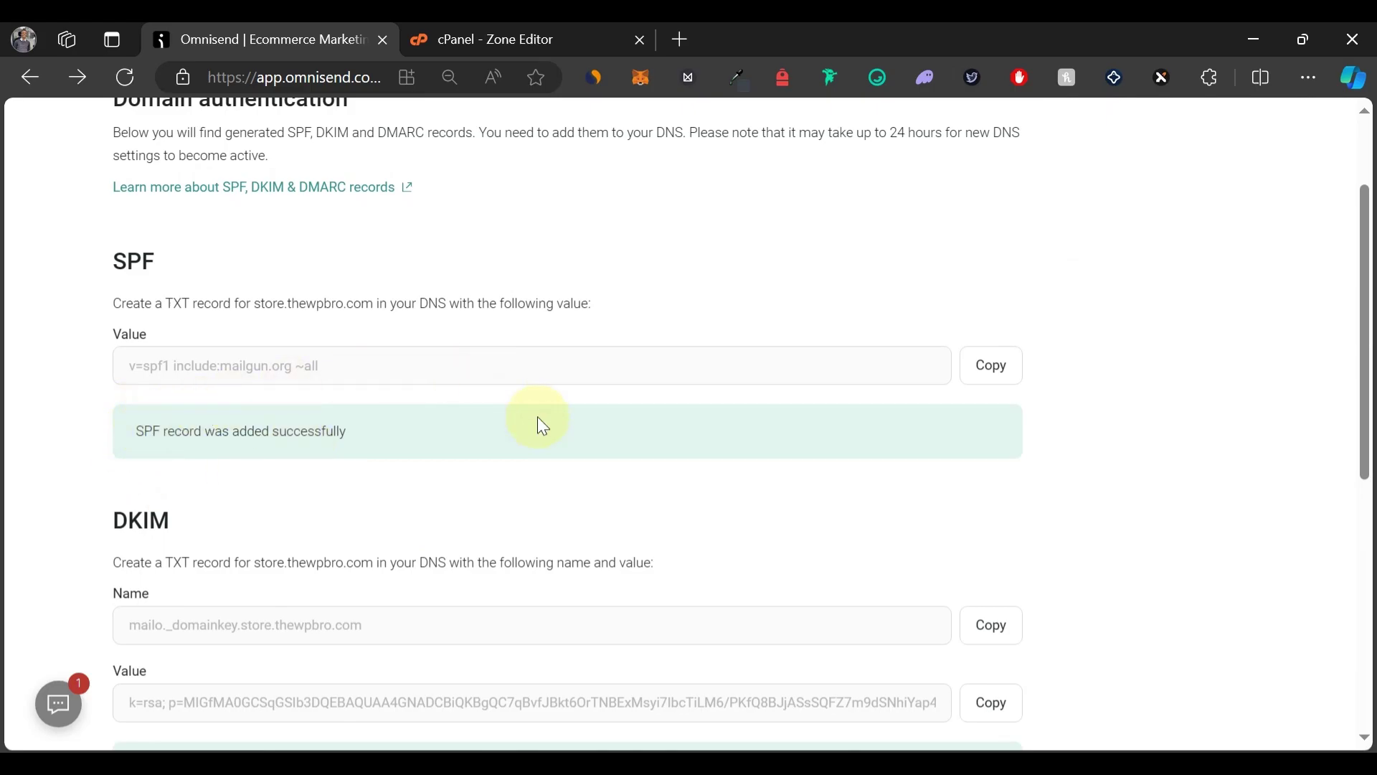
scroll(536, 419, down, 8)
Finish the domain setup and review store.thewpbro.com's verification status.
click(1206, 721)
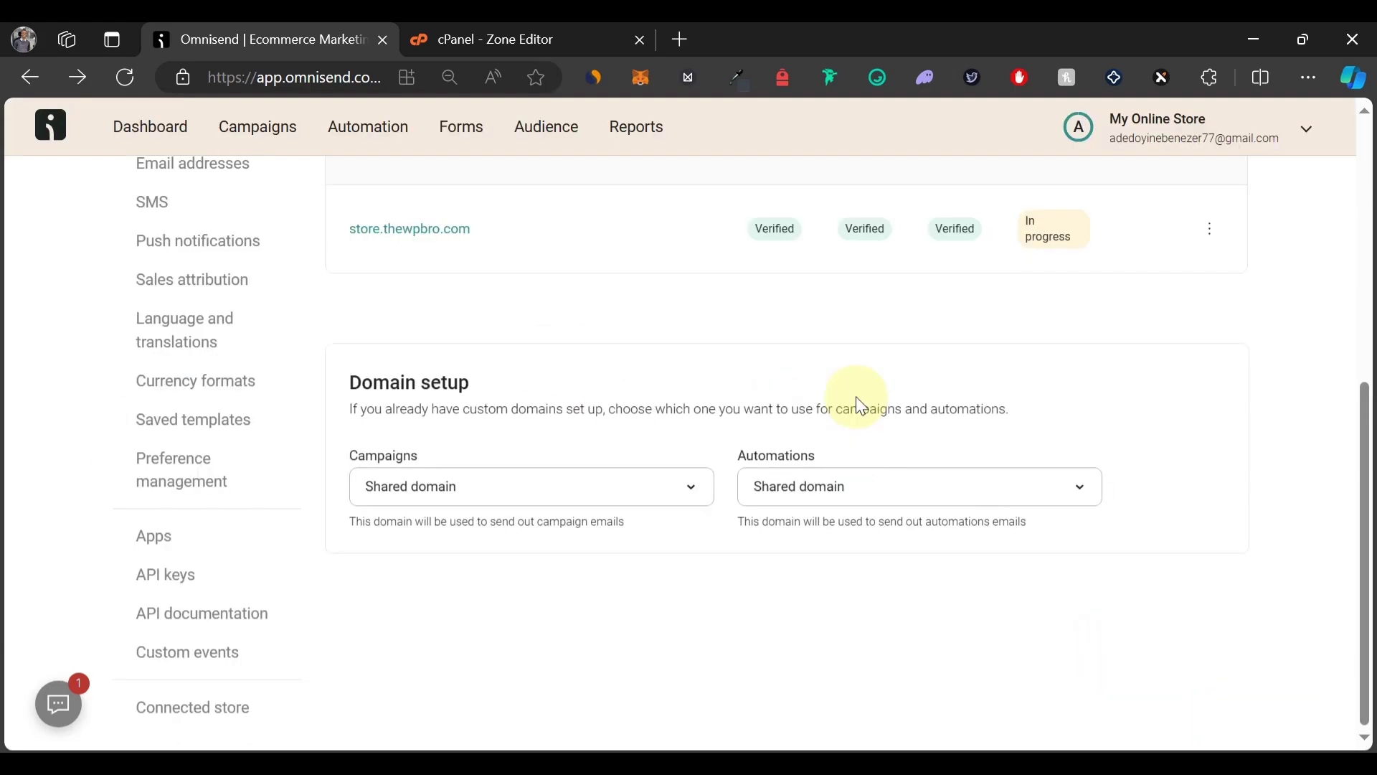
scroll(860, 307, up, 2)
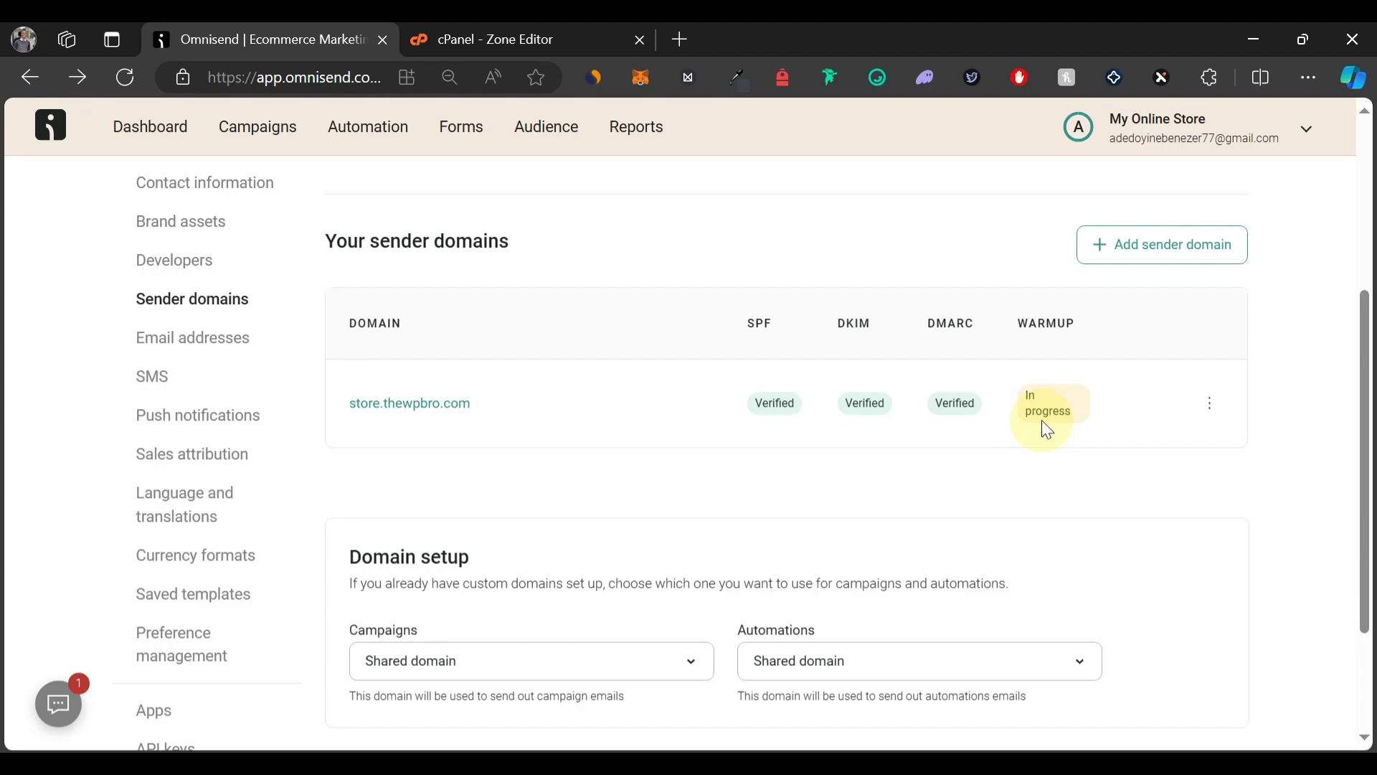
scroll(827, 507, up, 1)
scroll(827, 506, down, 3)
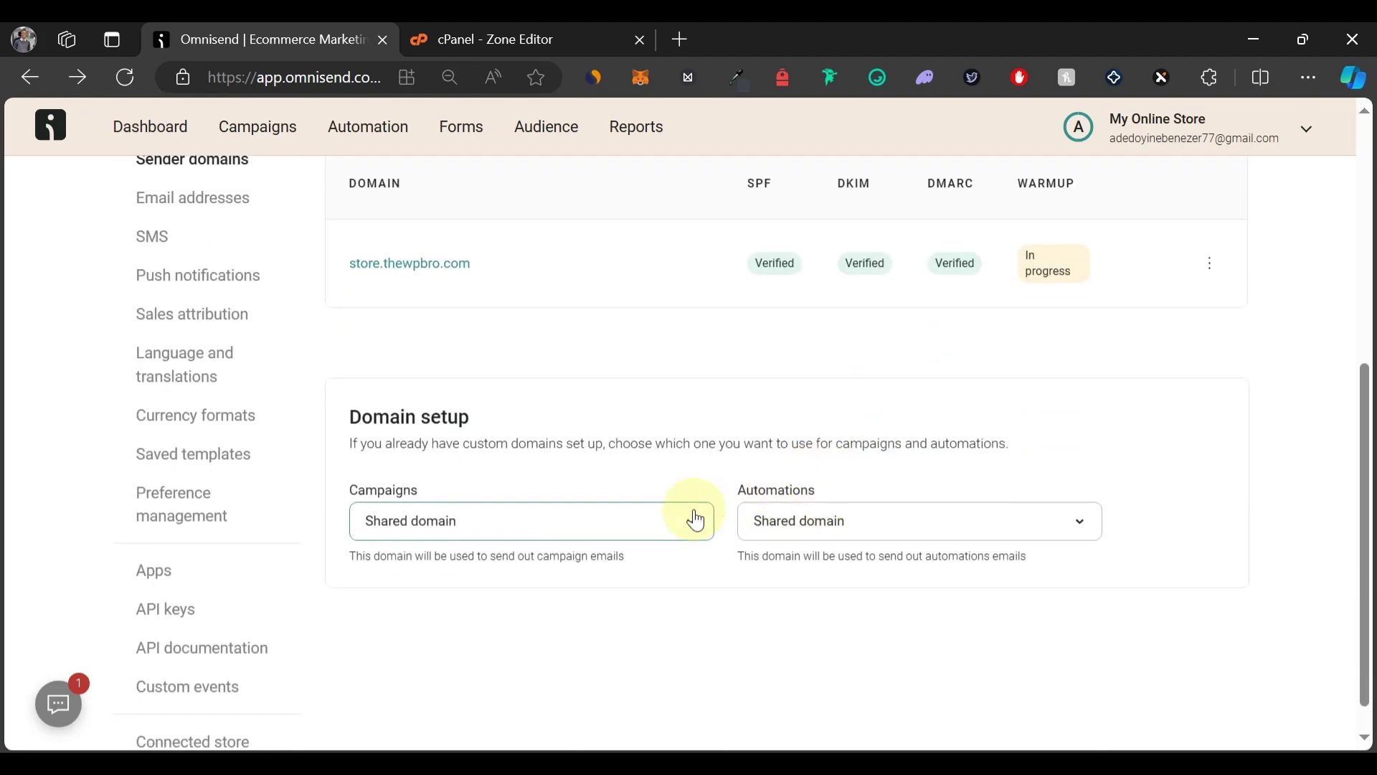
Select store.thewpbro.com in both the Campaigns and Automations domain dropdowns.
click(596, 520)
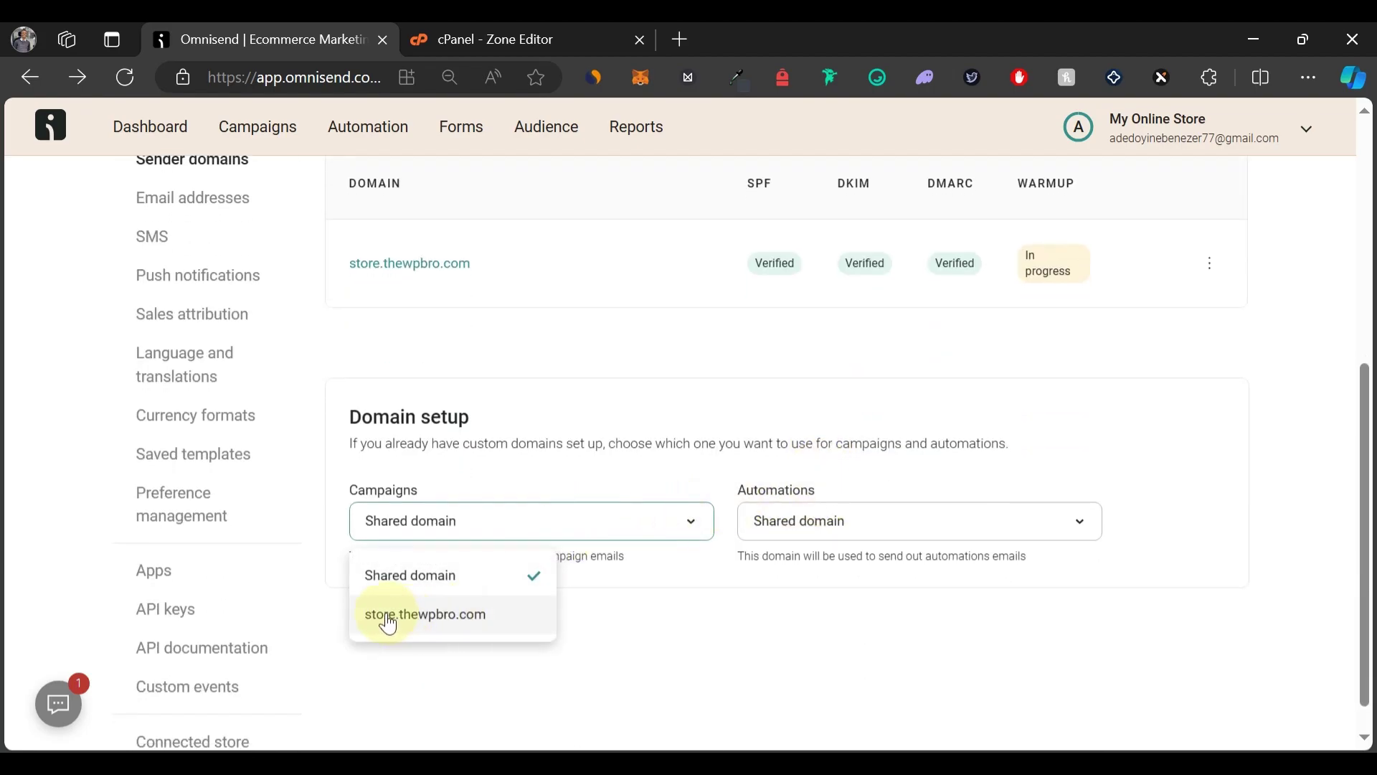
click(388, 622)
click(805, 524)
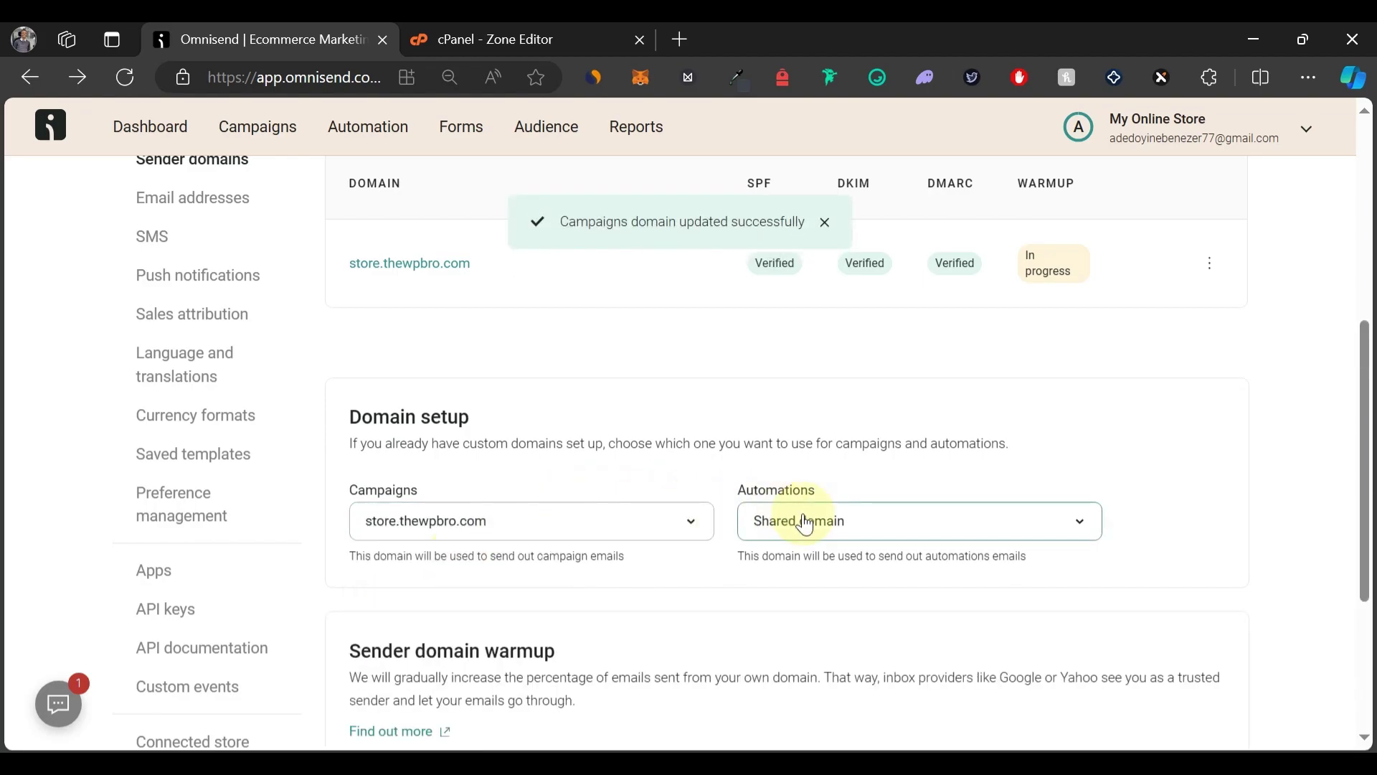
click(790, 618)
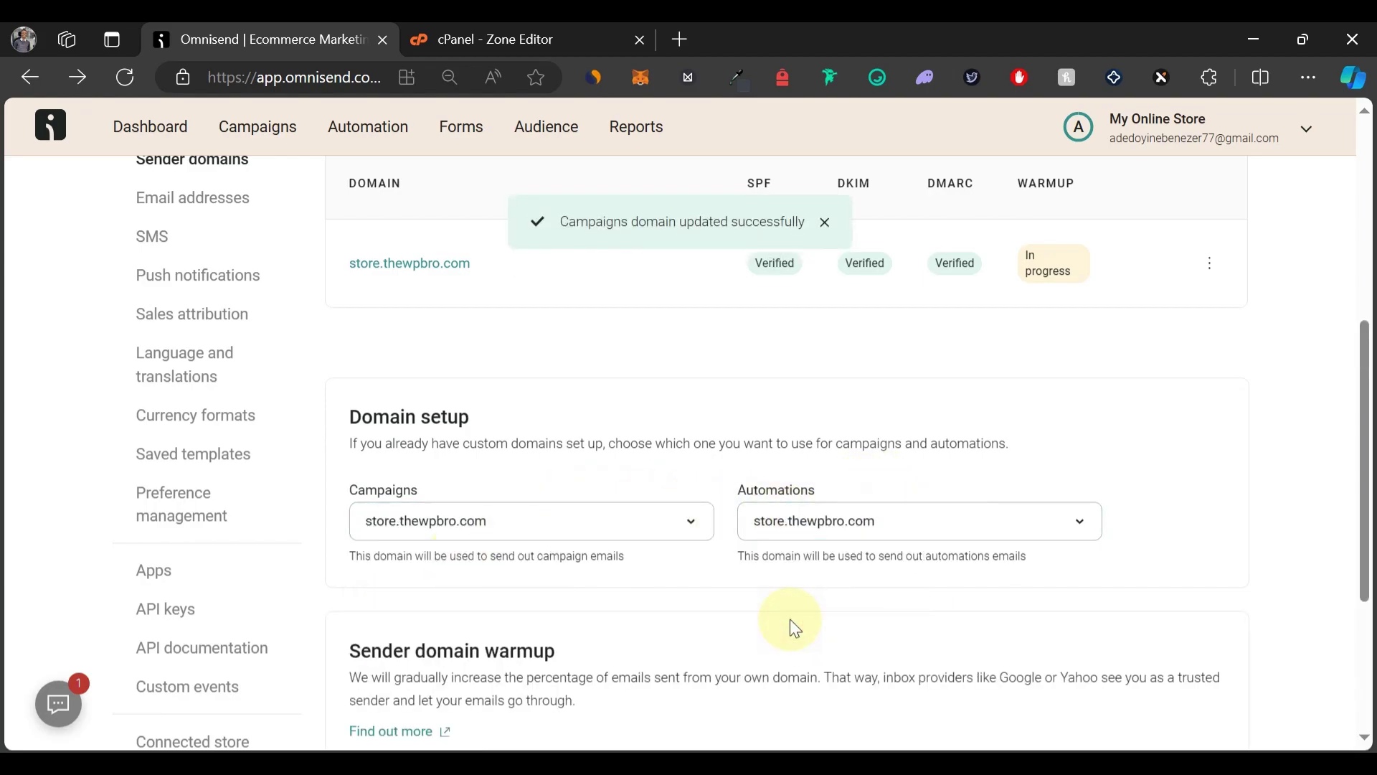
scroll(792, 624, down, 1)
scroll(792, 624, down, 4)
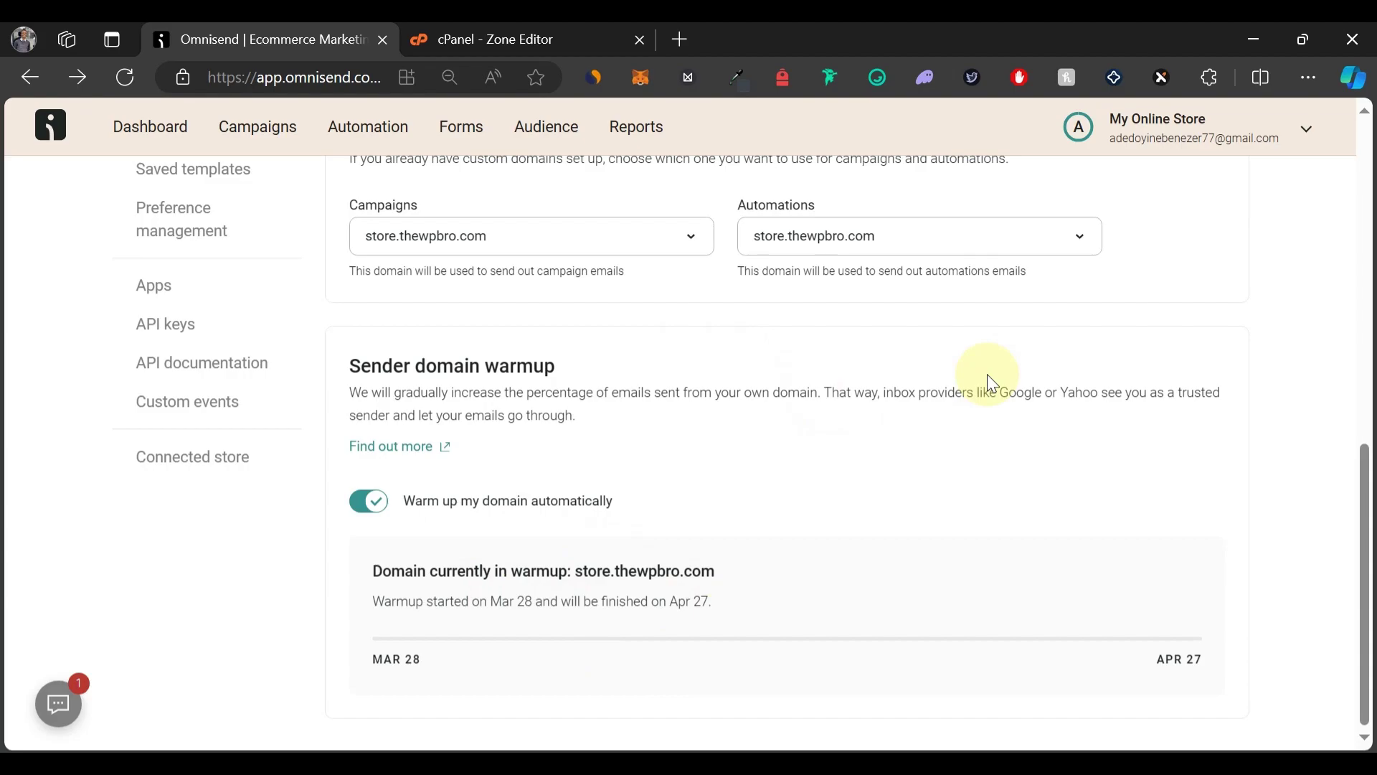
scroll(992, 384, up, 8)
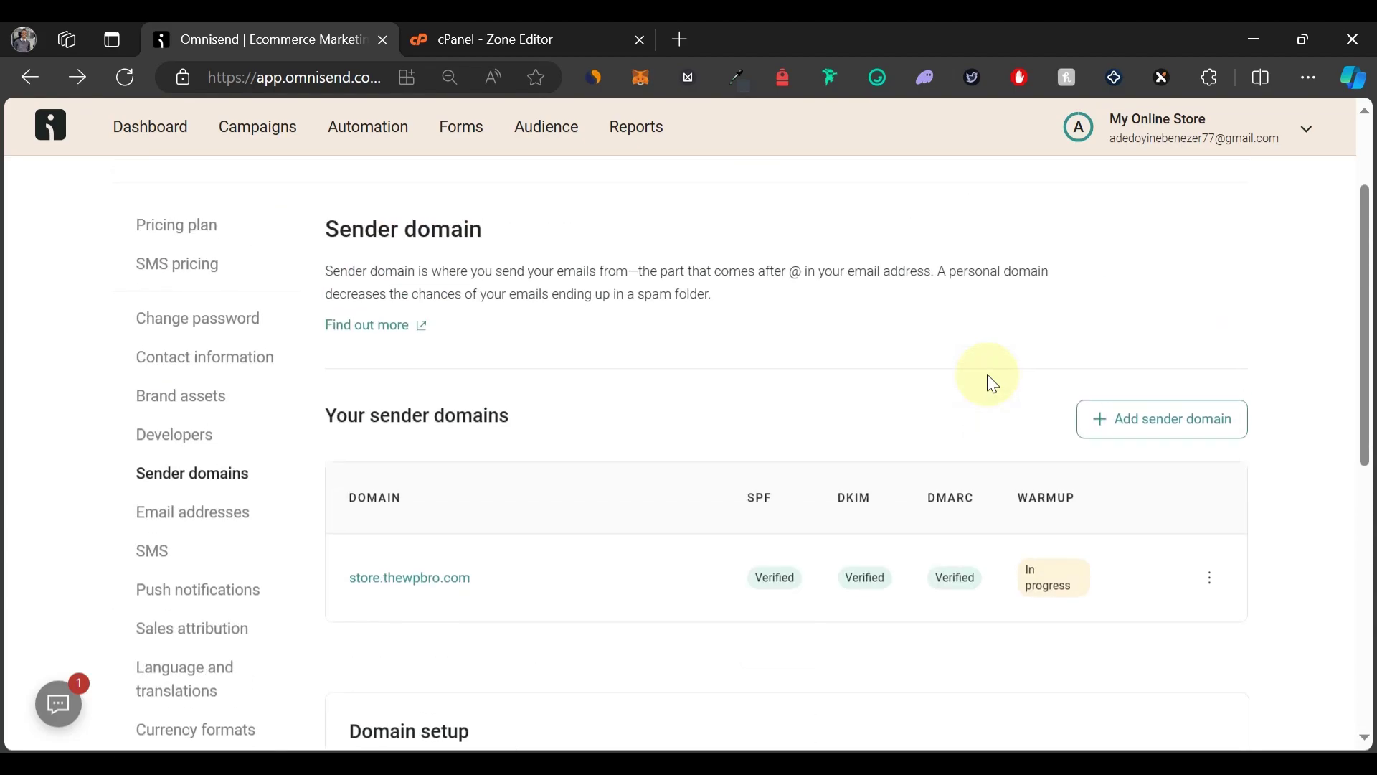
Under Email addresses, add and save a sender address at store.thewpbro.com.
click(230, 520)
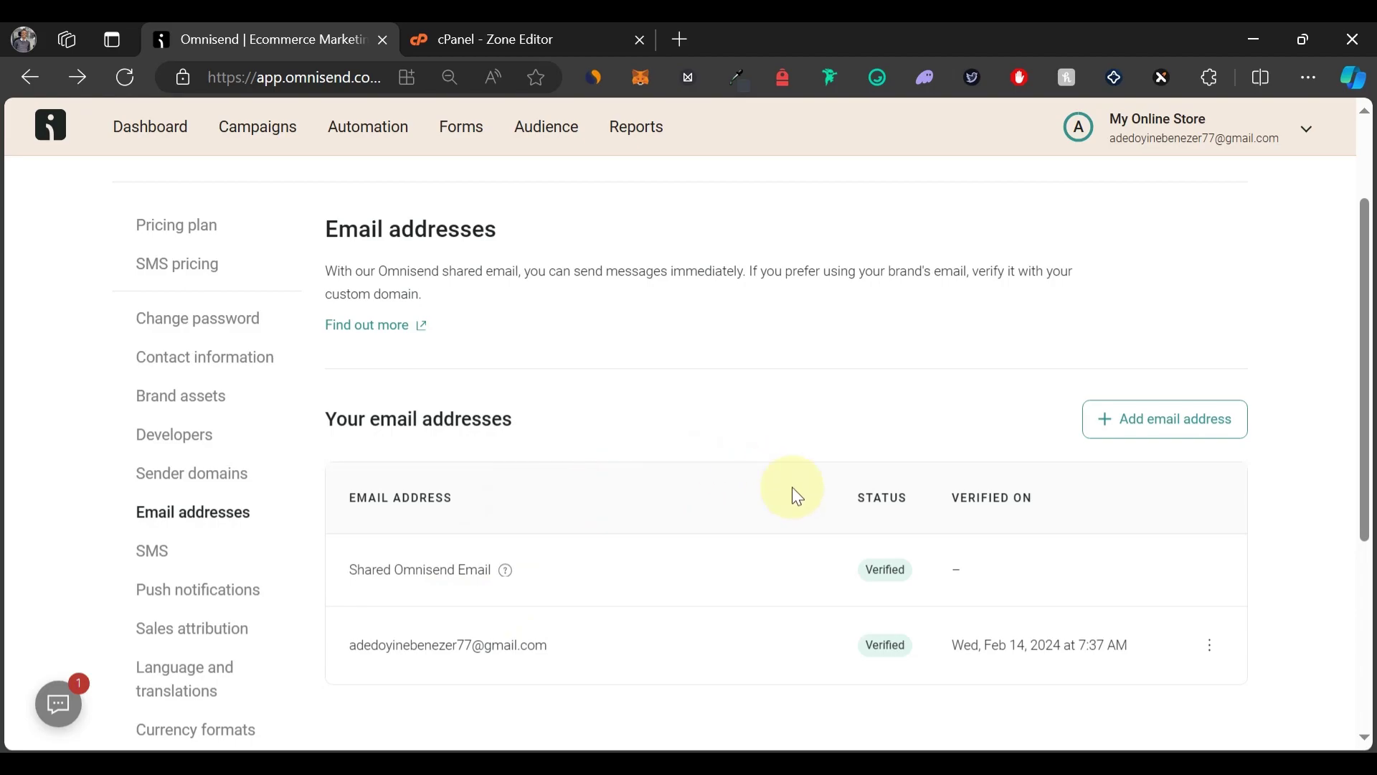
click(1139, 407)
click(717, 415)
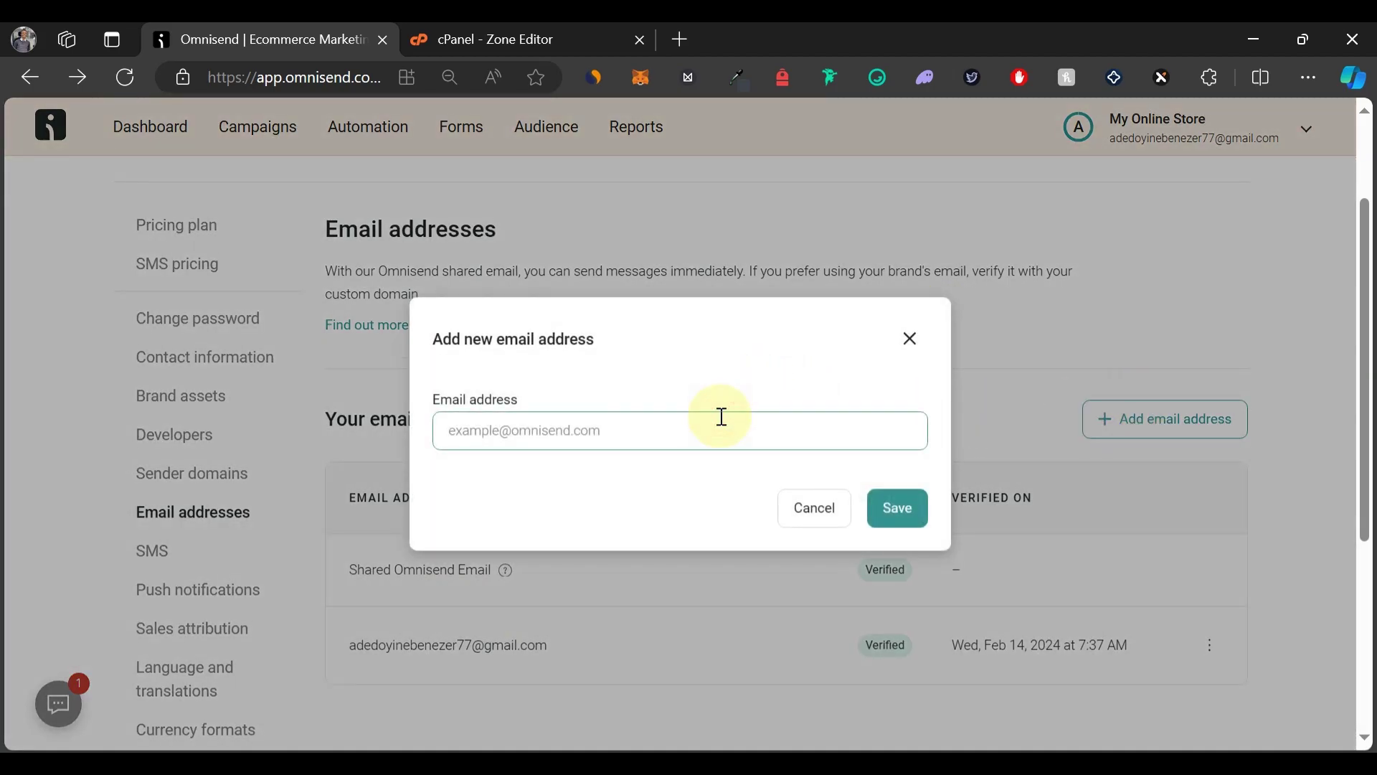
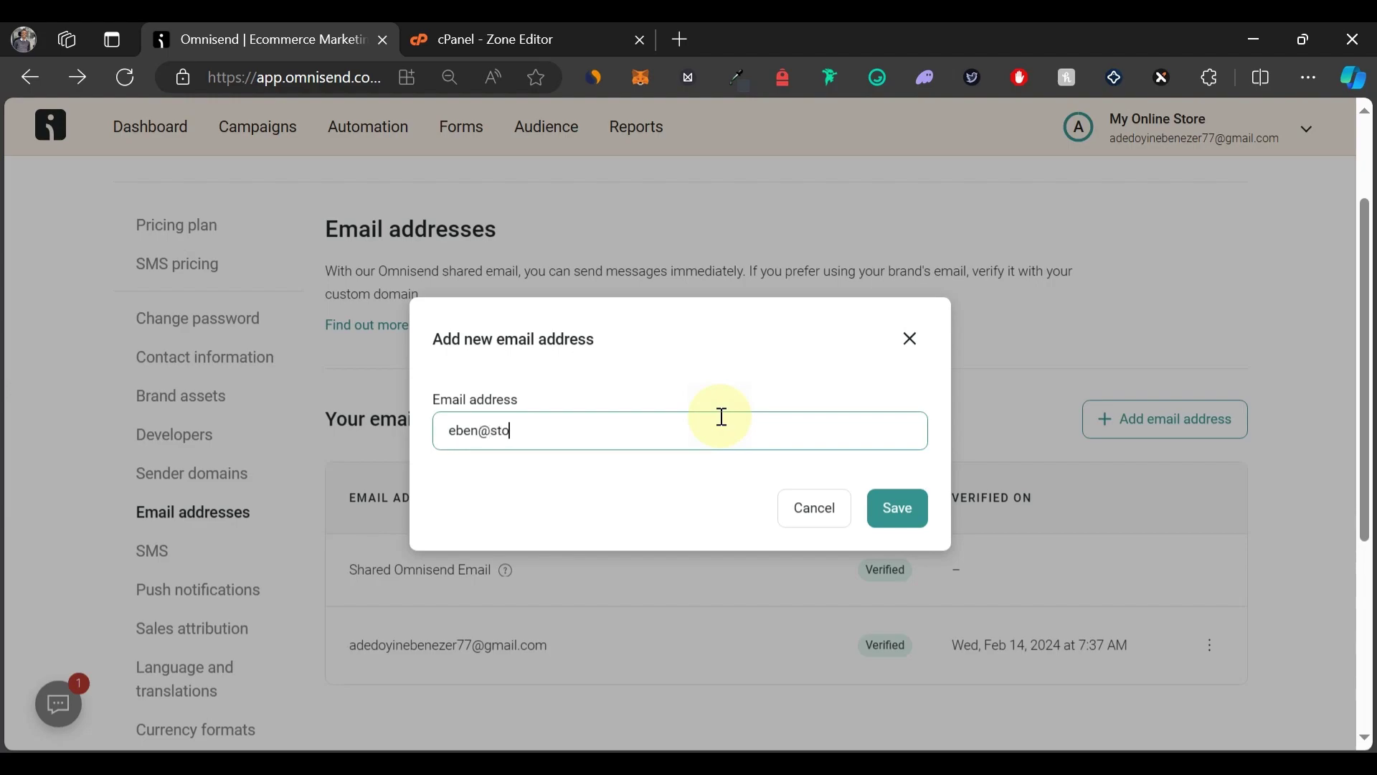
click(908, 509)
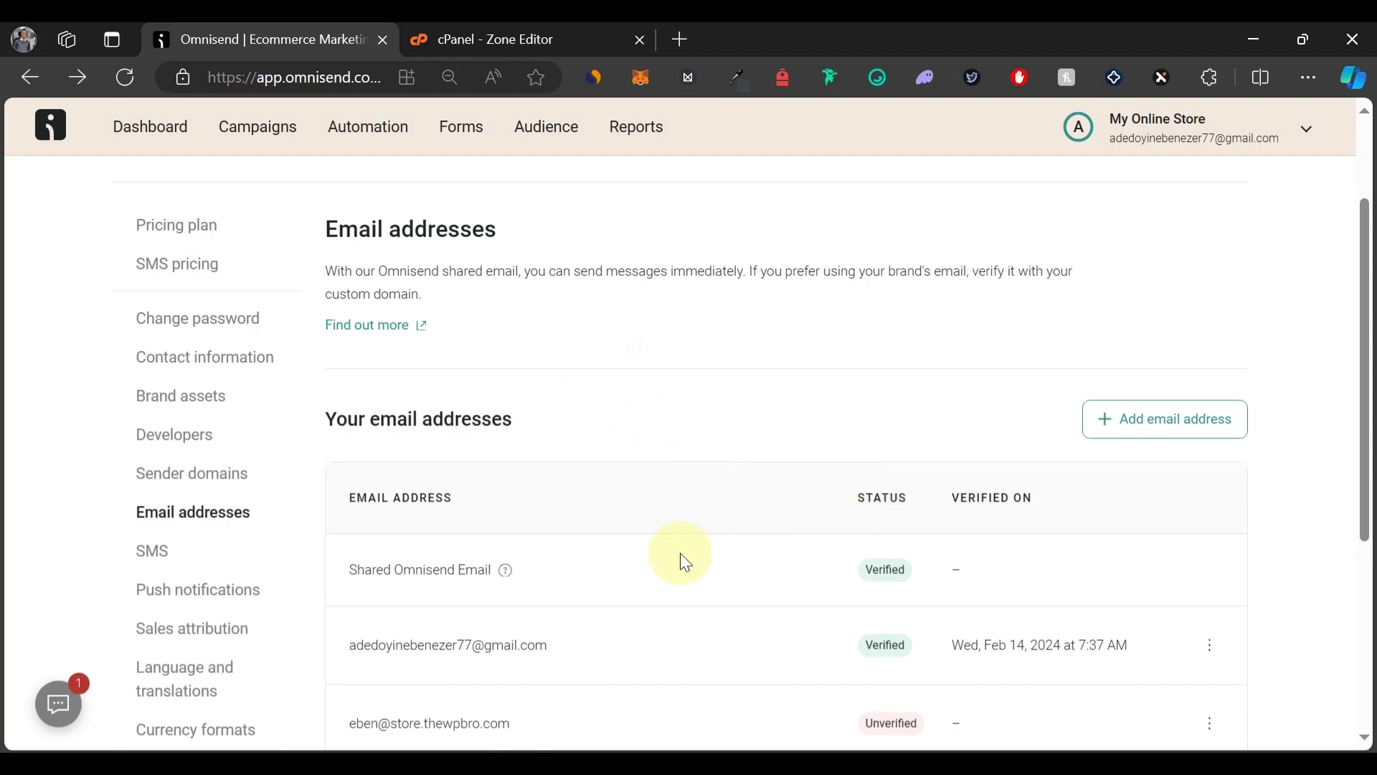
scroll(630, 574, down, 4)
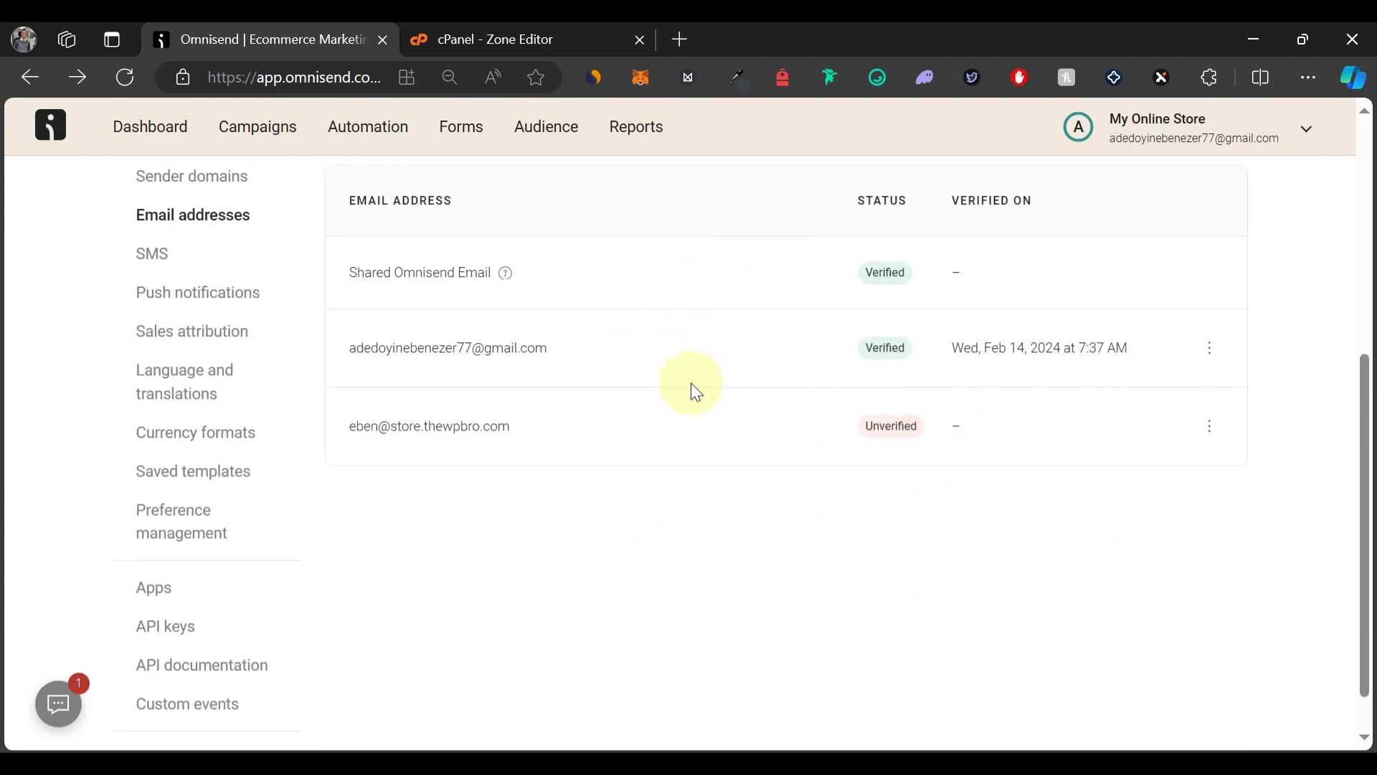
scroll(694, 391, up, 2)
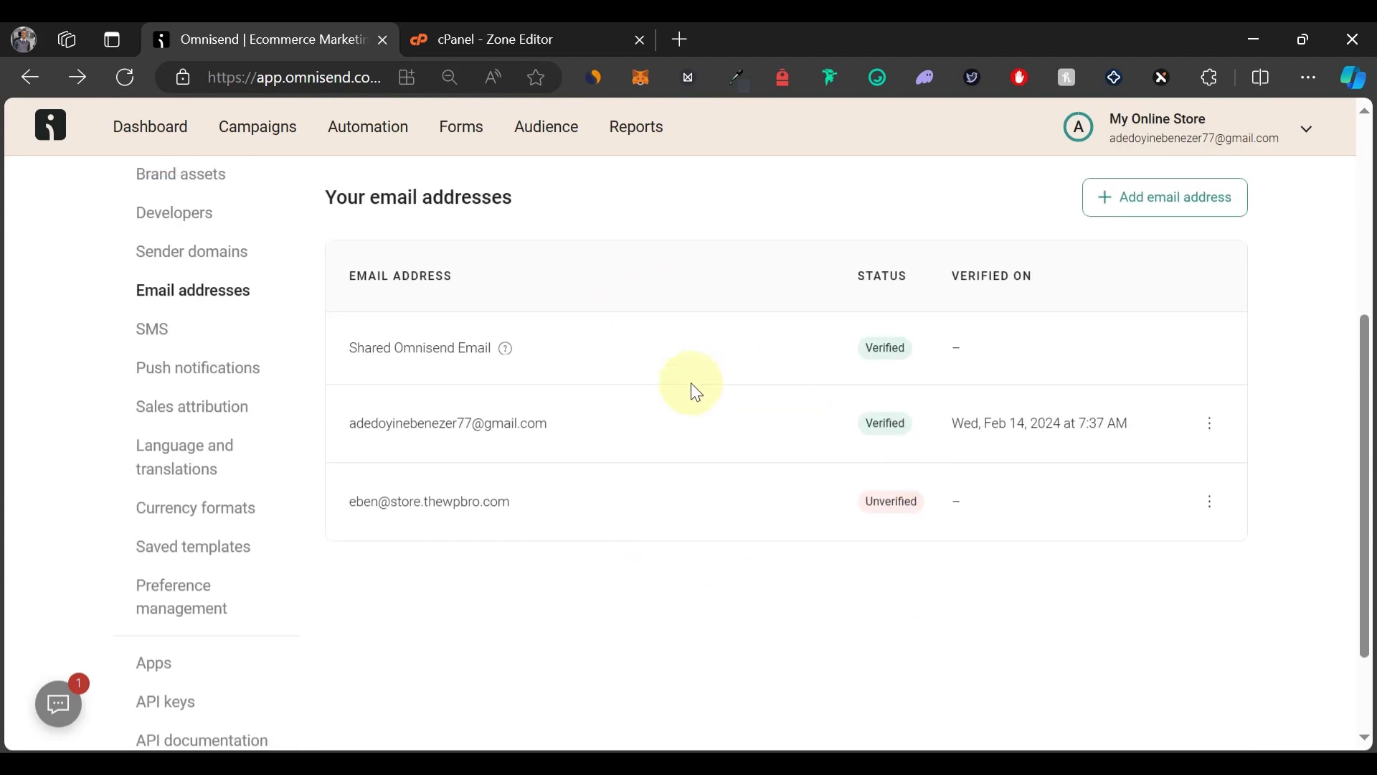
Open Omnisend's verification message in the Roundcube inbox and confirm the sender address.
click(553, 40)
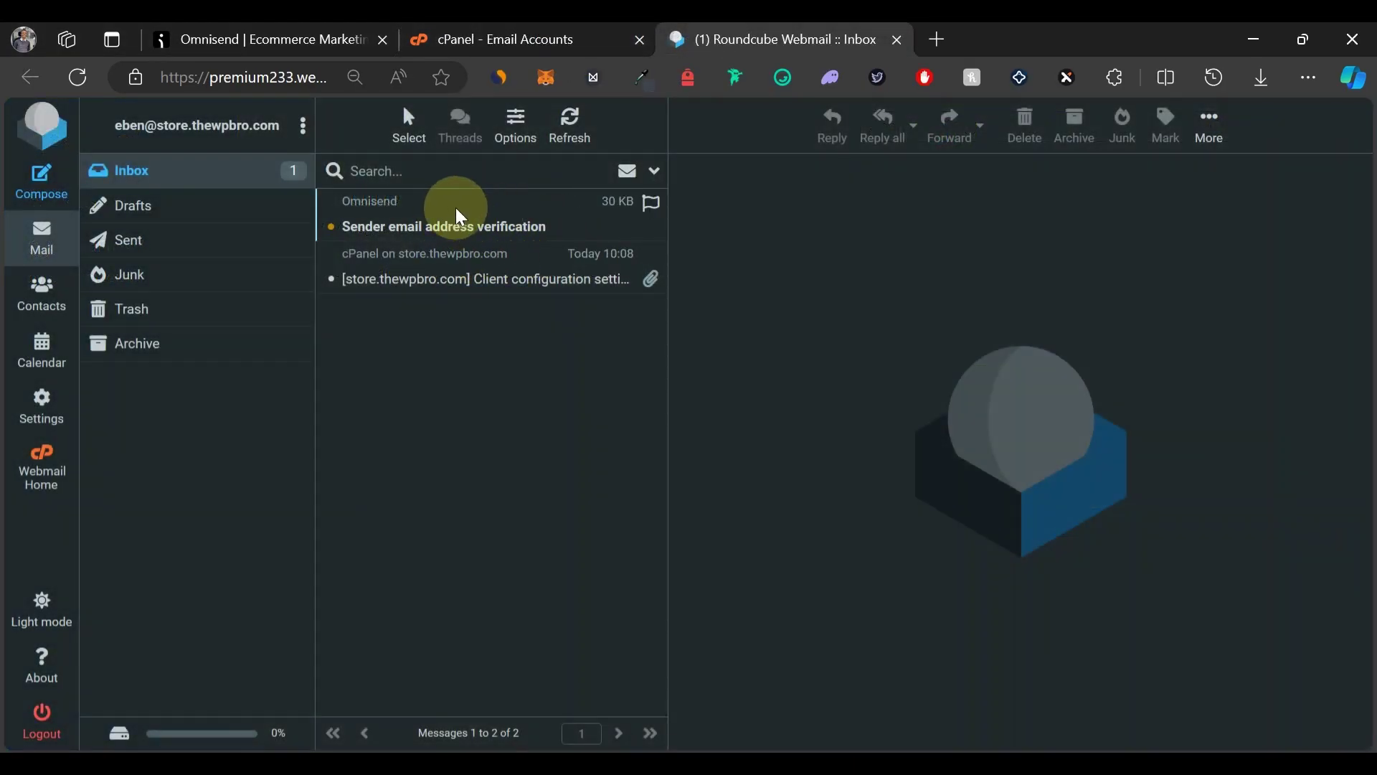
click(459, 217)
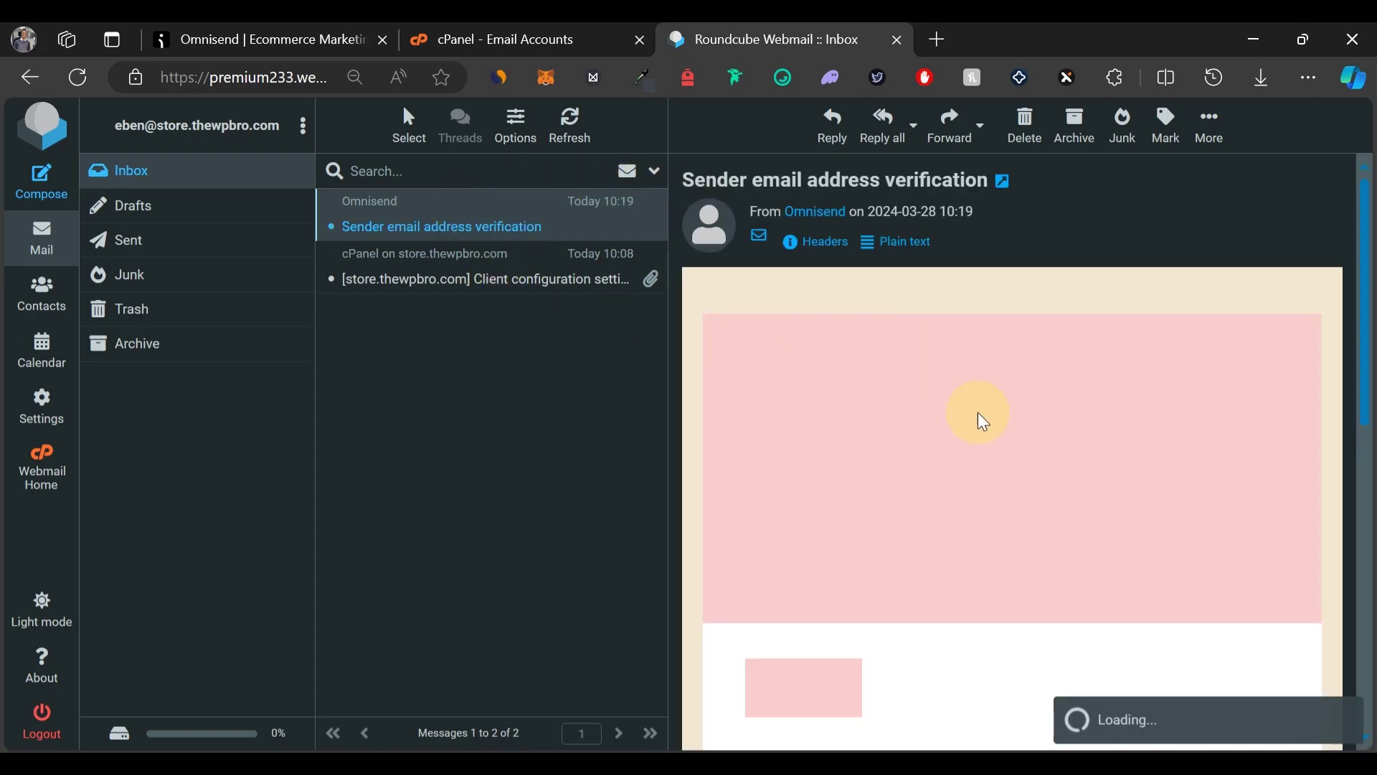
scroll(1011, 476, down, 6)
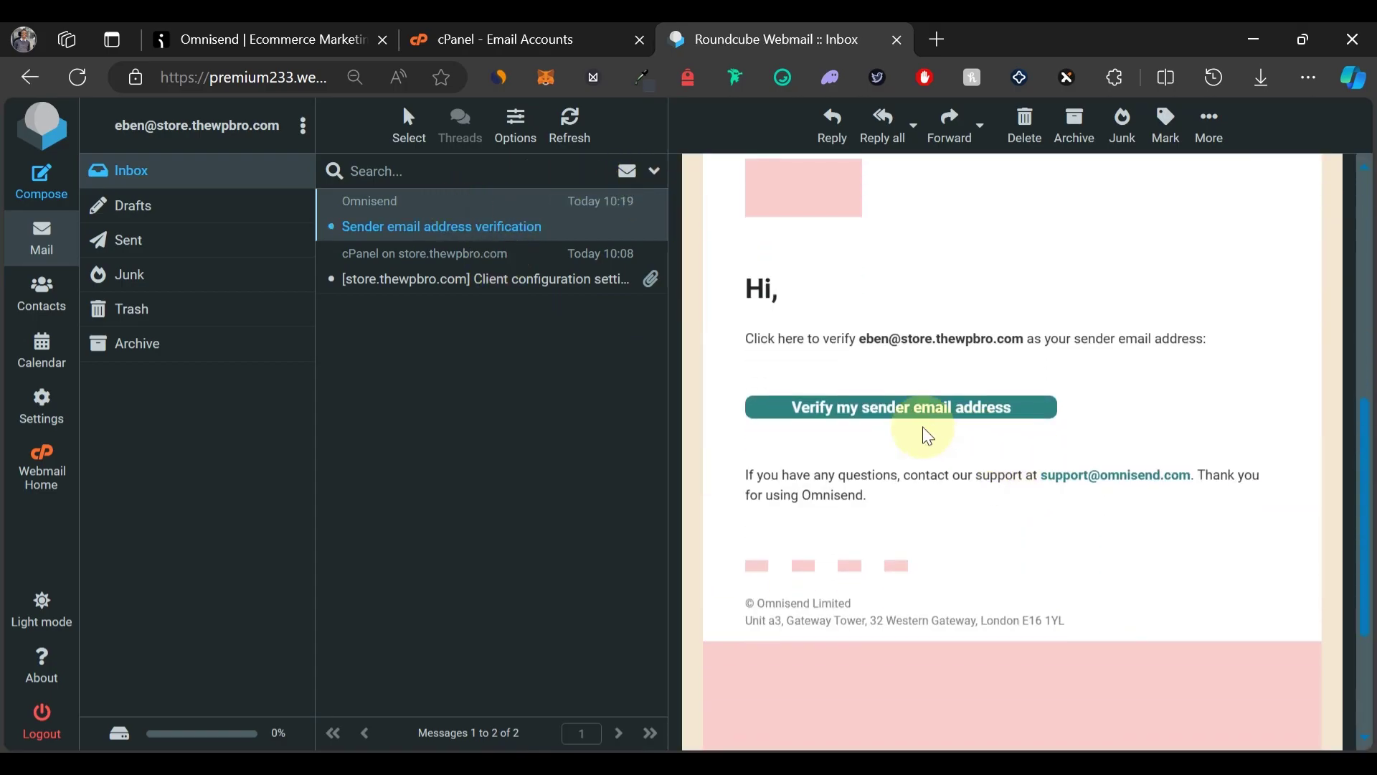
click(864, 415)
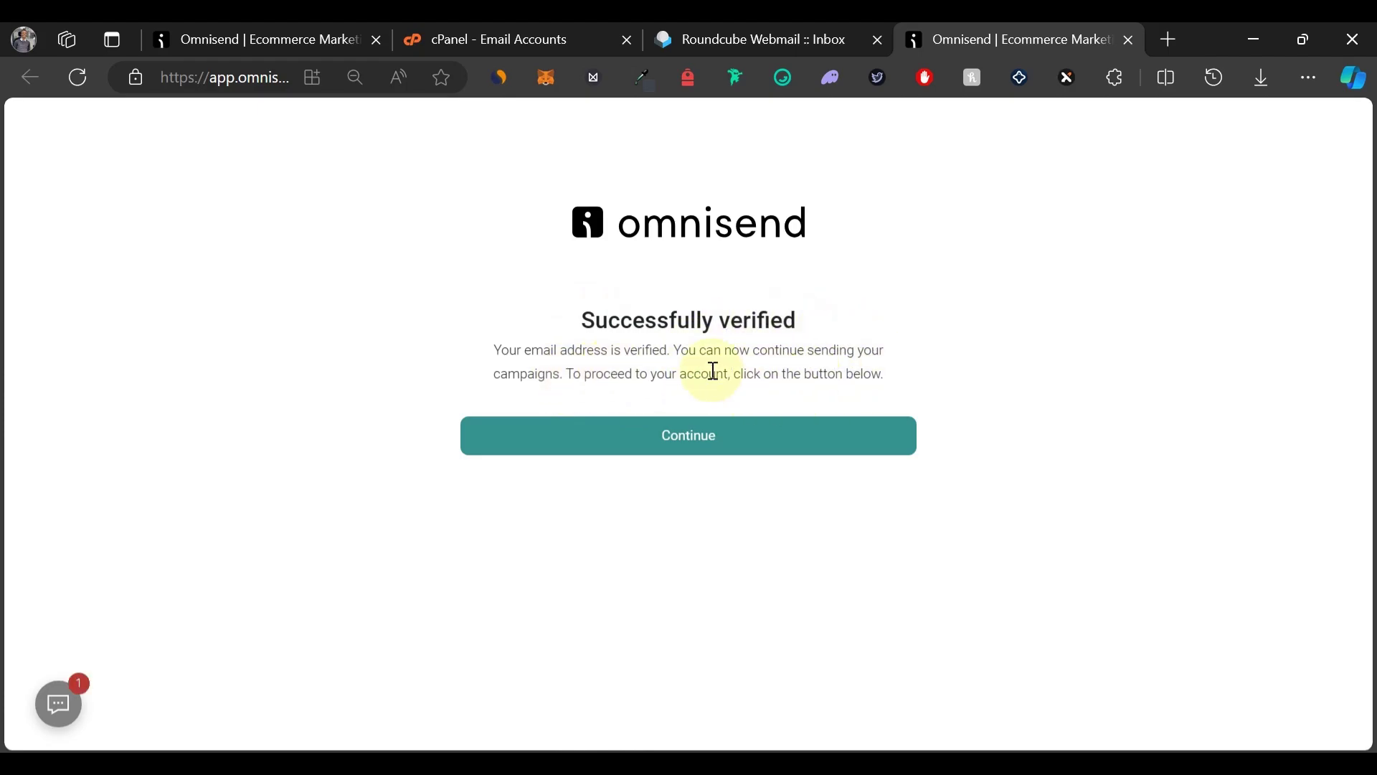
Continue into the Omnisend account and start a new regular email campaign from Campaigns.
click(583, 456)
click(259, 140)
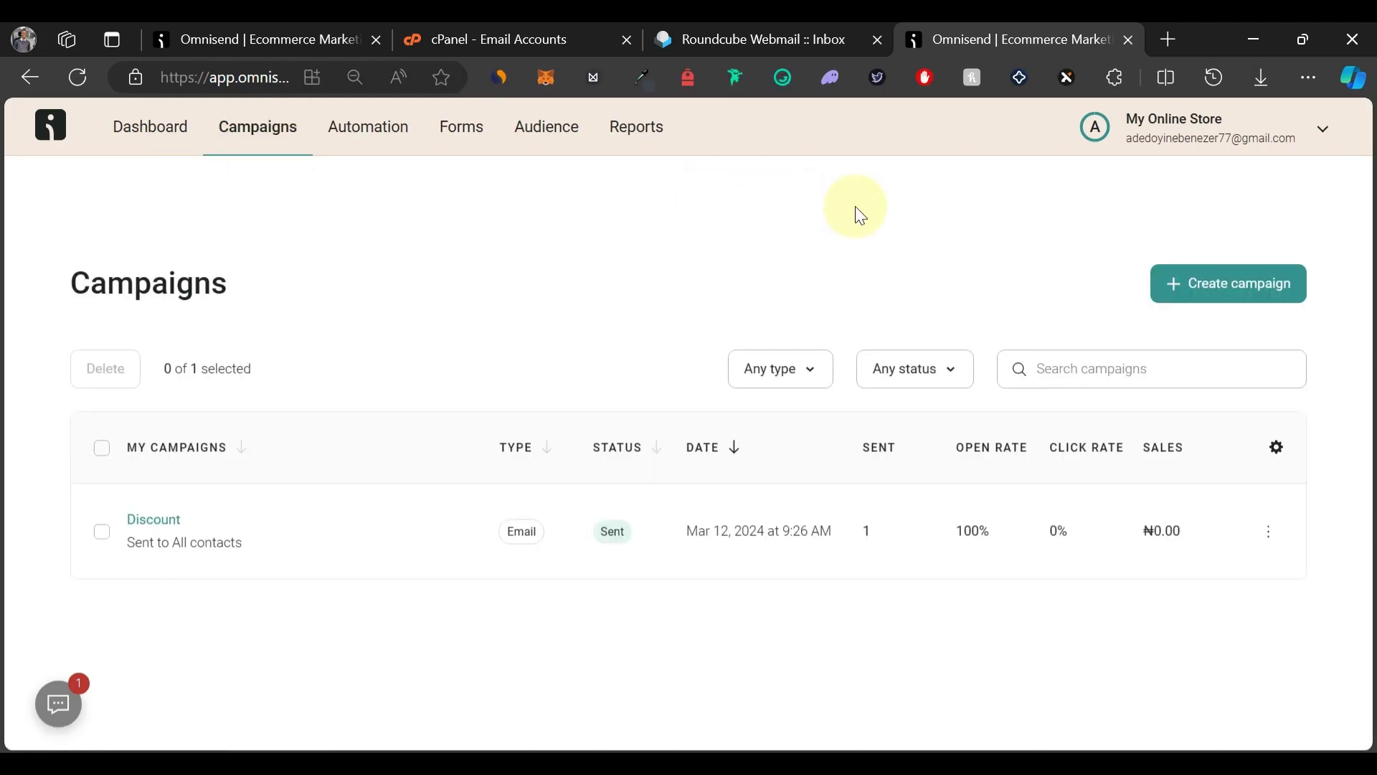
click(1185, 287)
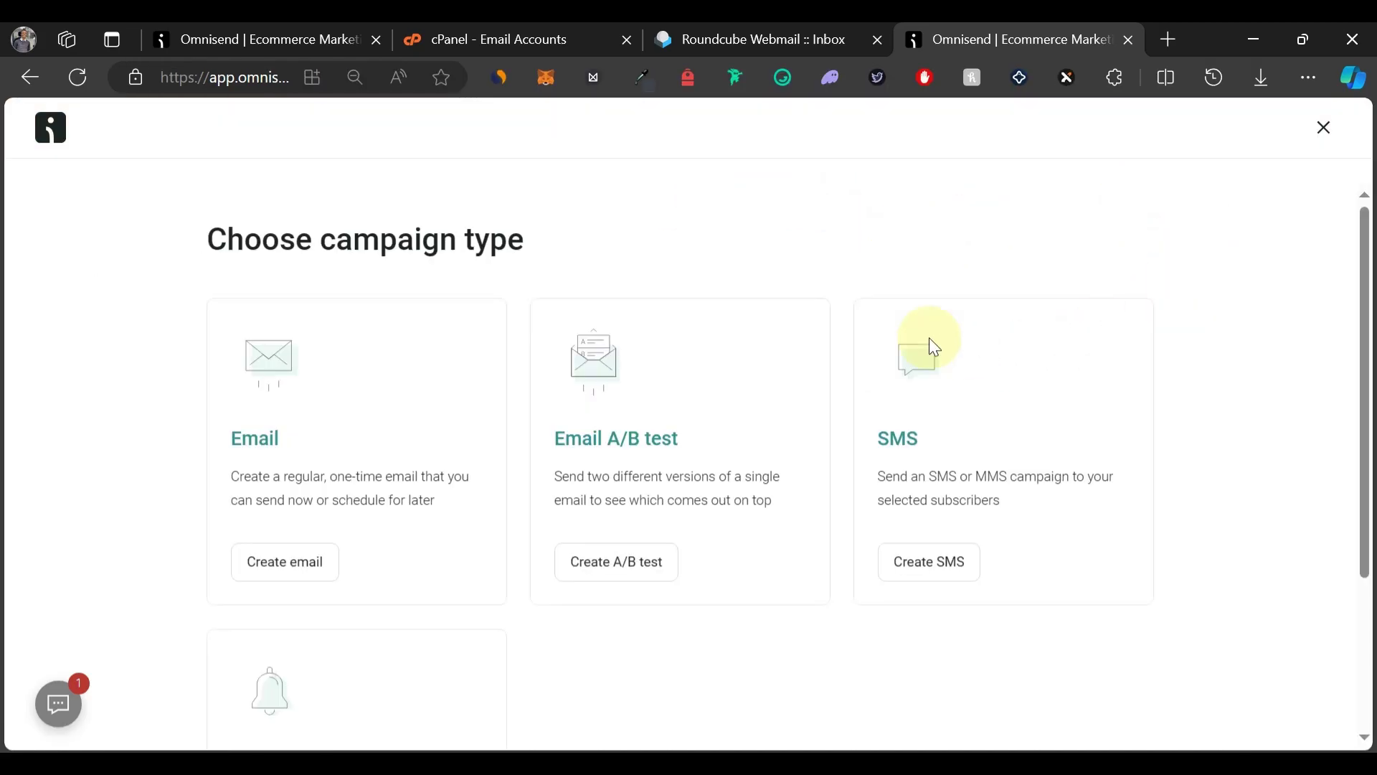
click(287, 563)
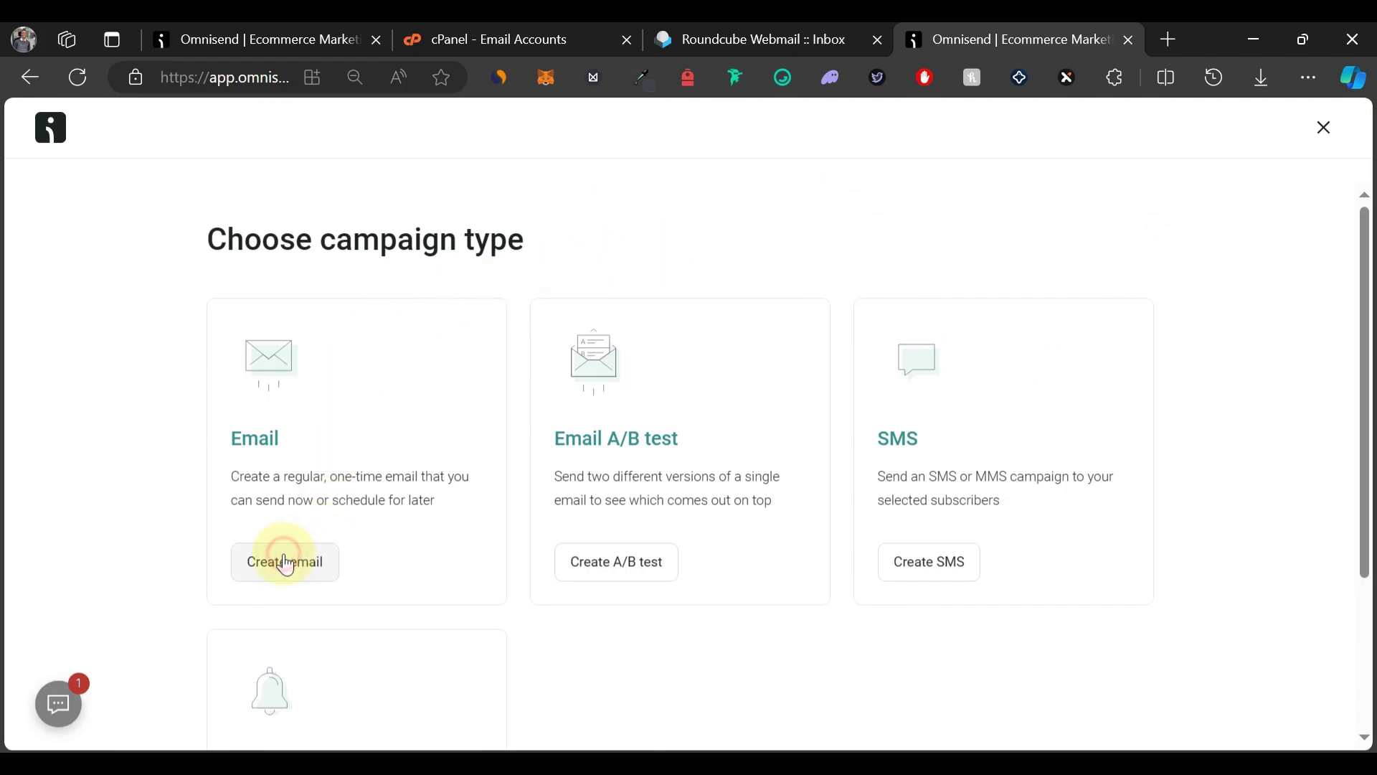